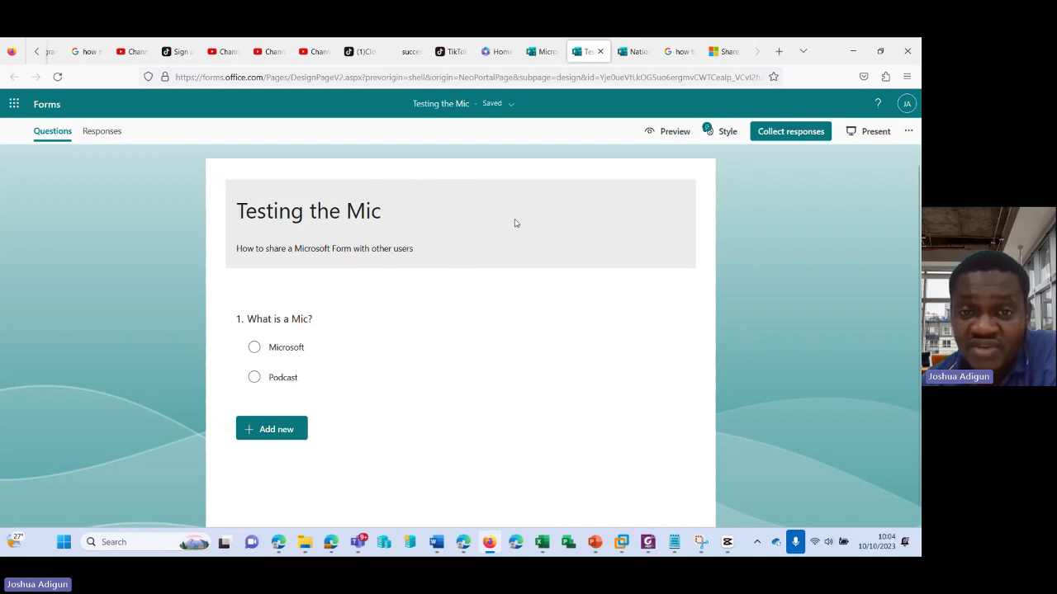
- Open the Forms app from the Microsoft 365 app launcher
click(501, 52)
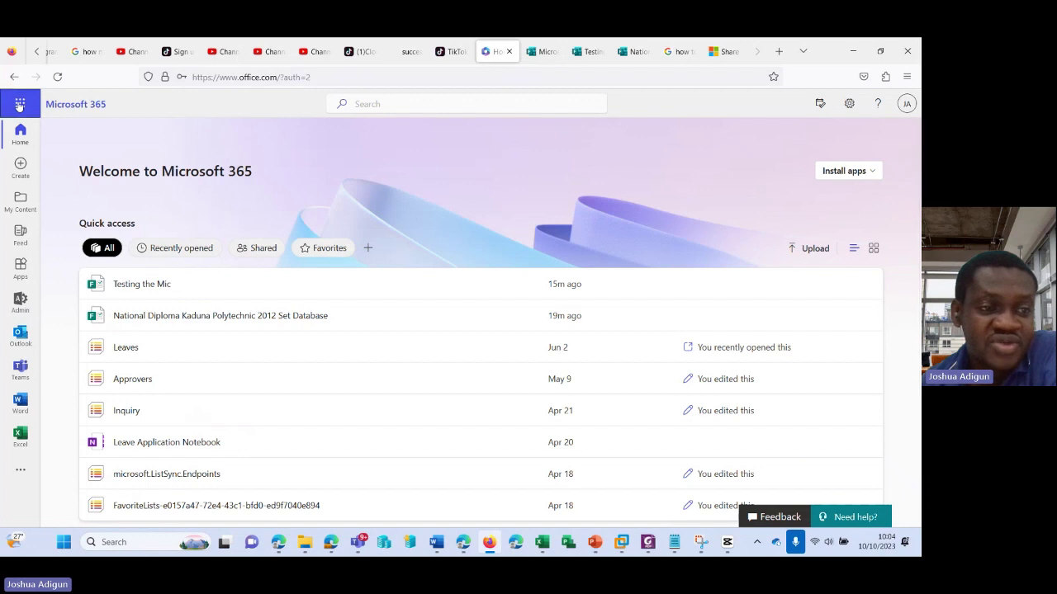
click(19, 105)
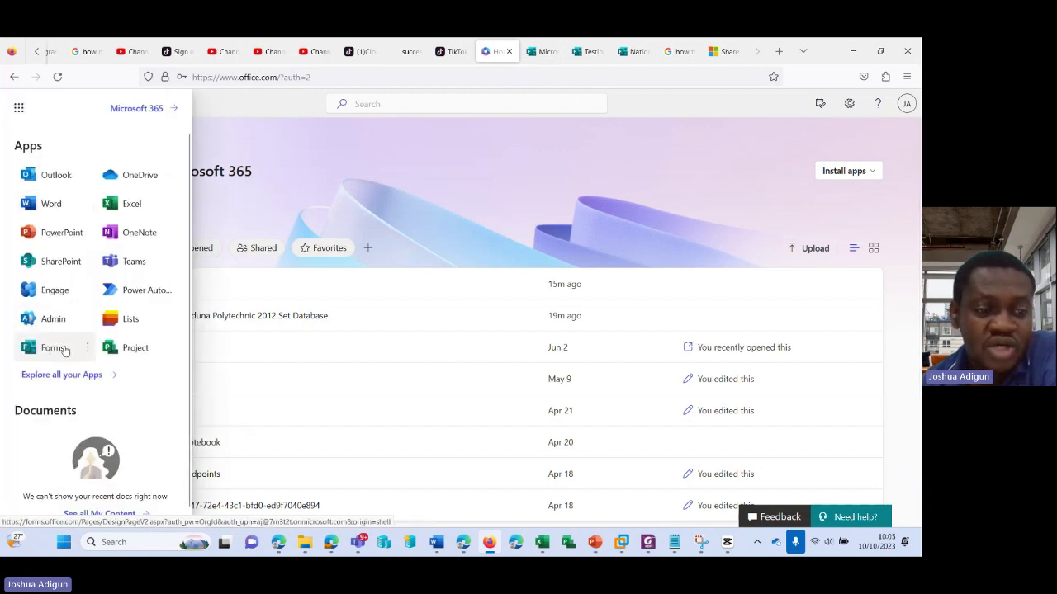
click(53, 347)
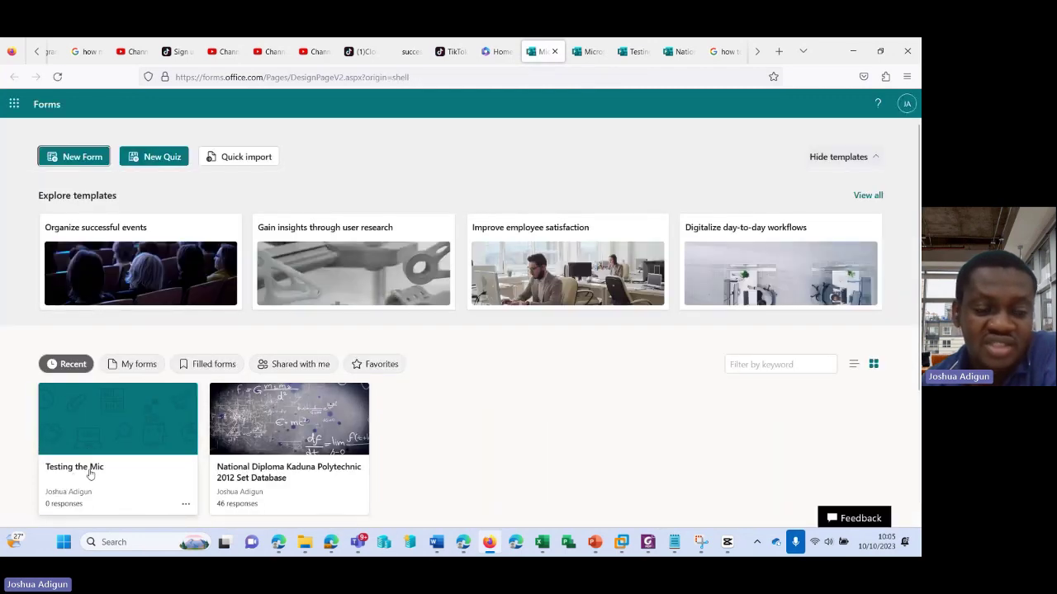
- Close the duplicate Forms home tab and open the Testing the Mic form for editing
click(583, 51)
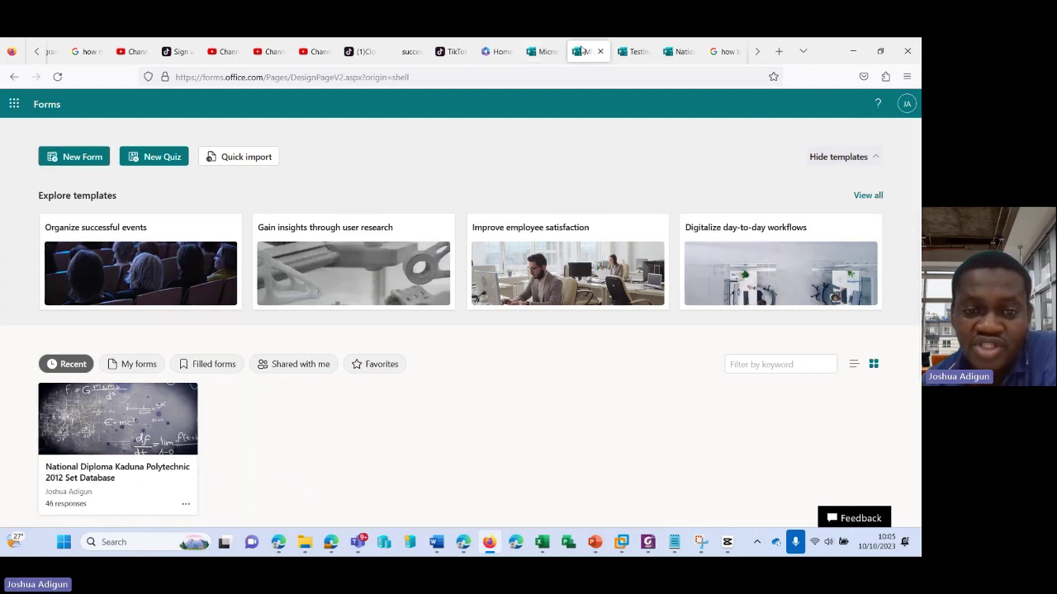
click(631, 51)
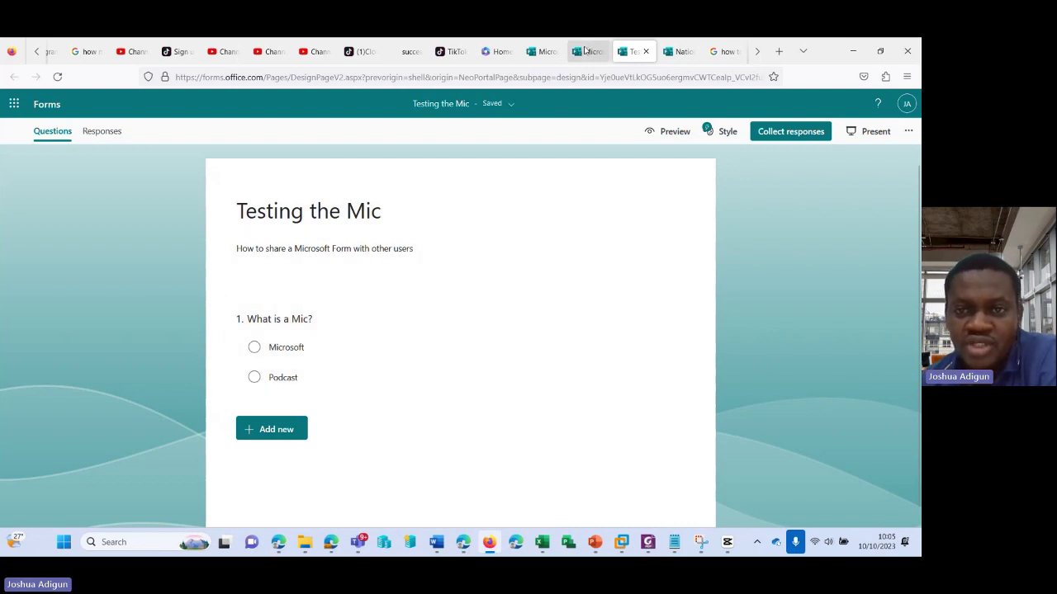
click(586, 51)
click(600, 51)
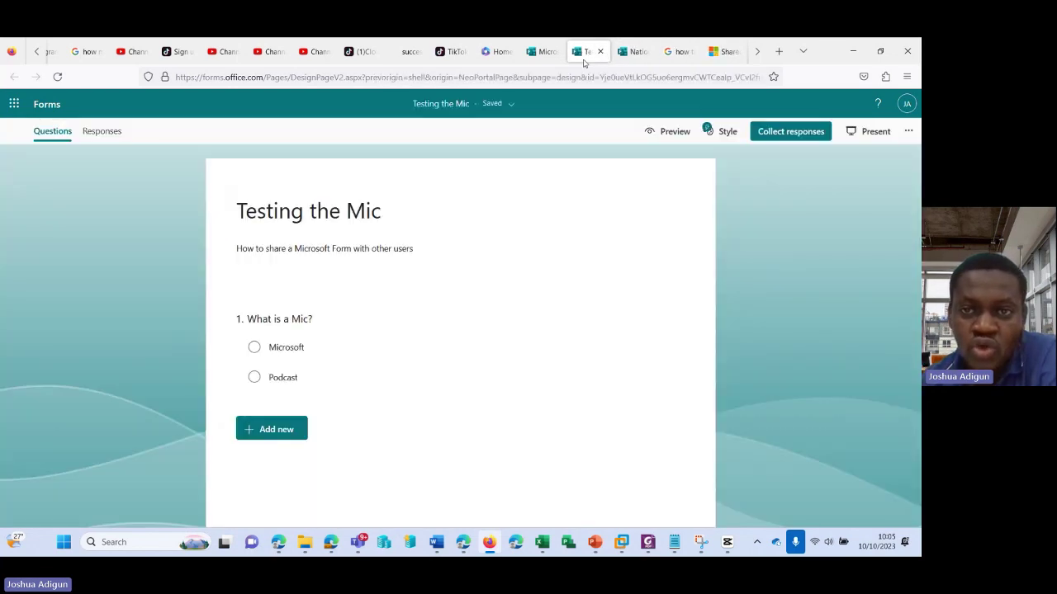
click(538, 52)
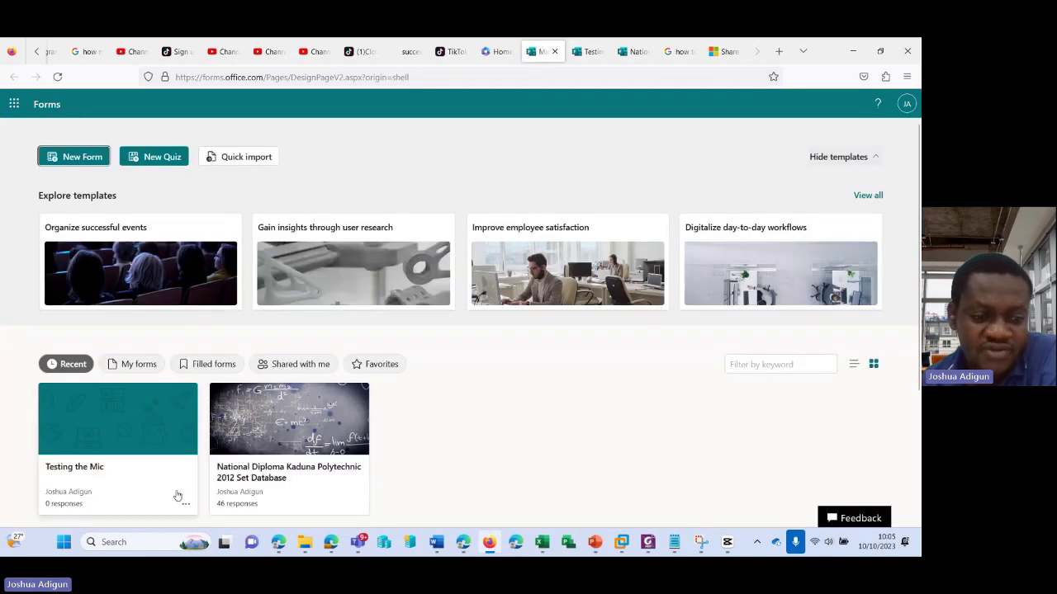
click(160, 472)
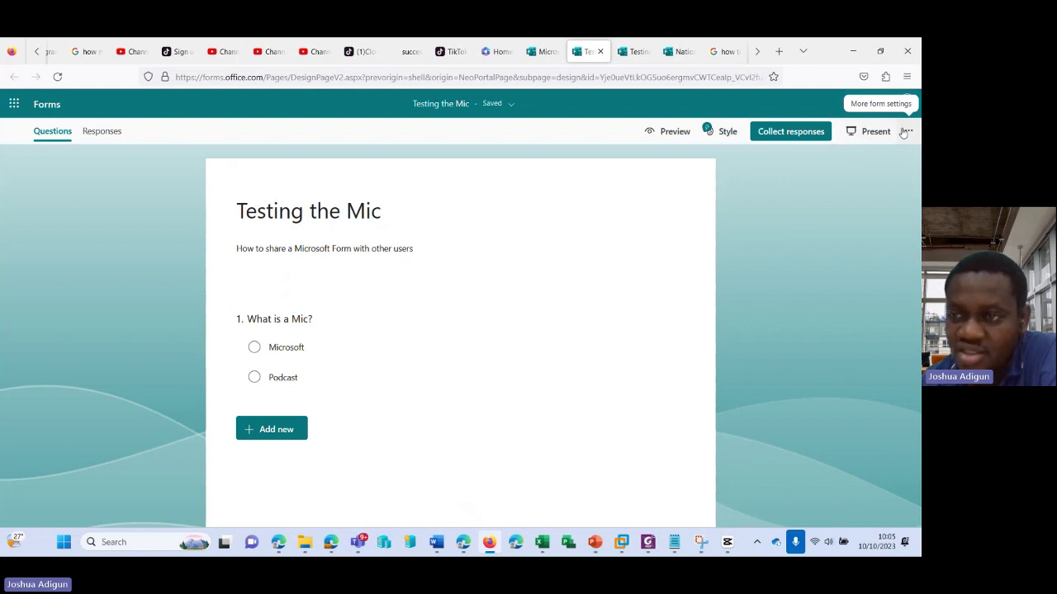
- Choose Collaborate or Duplicate from the form's More settings menu
click(905, 132)
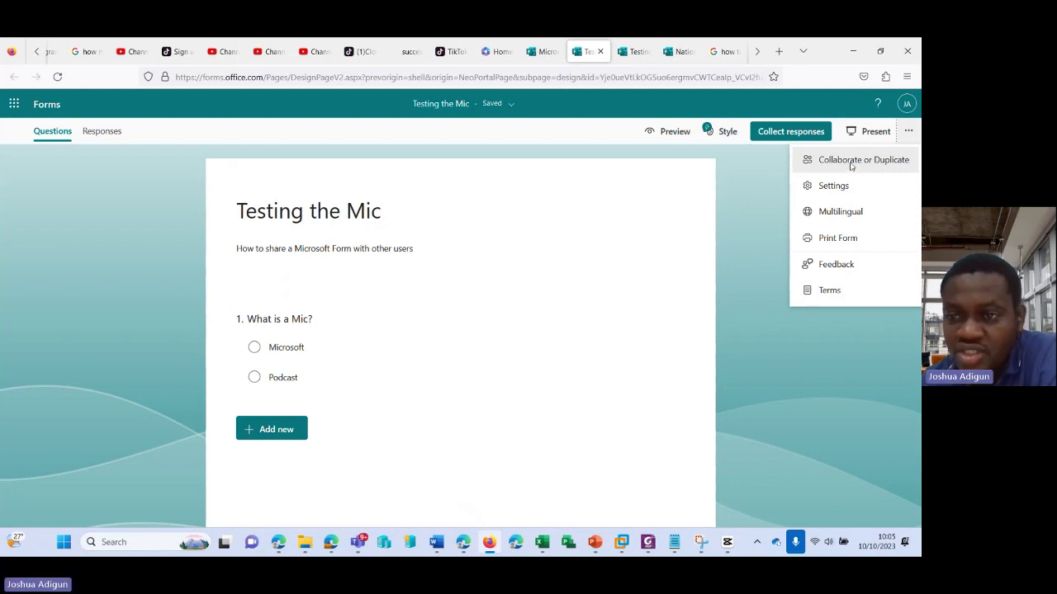
click(851, 164)
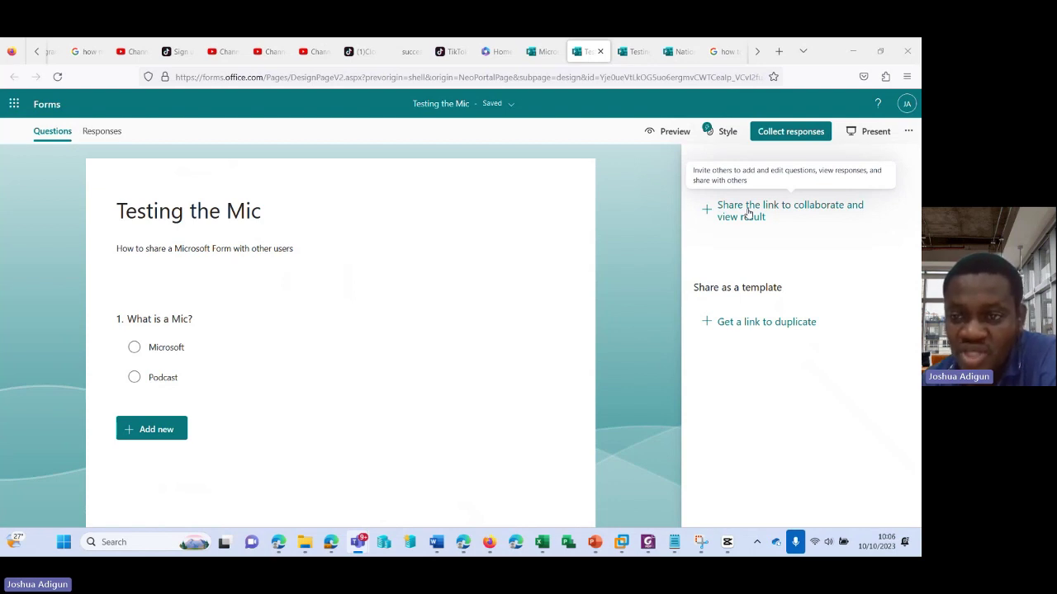
- Create the collaborate-and-view-results link and show who the link lets edit
click(748, 212)
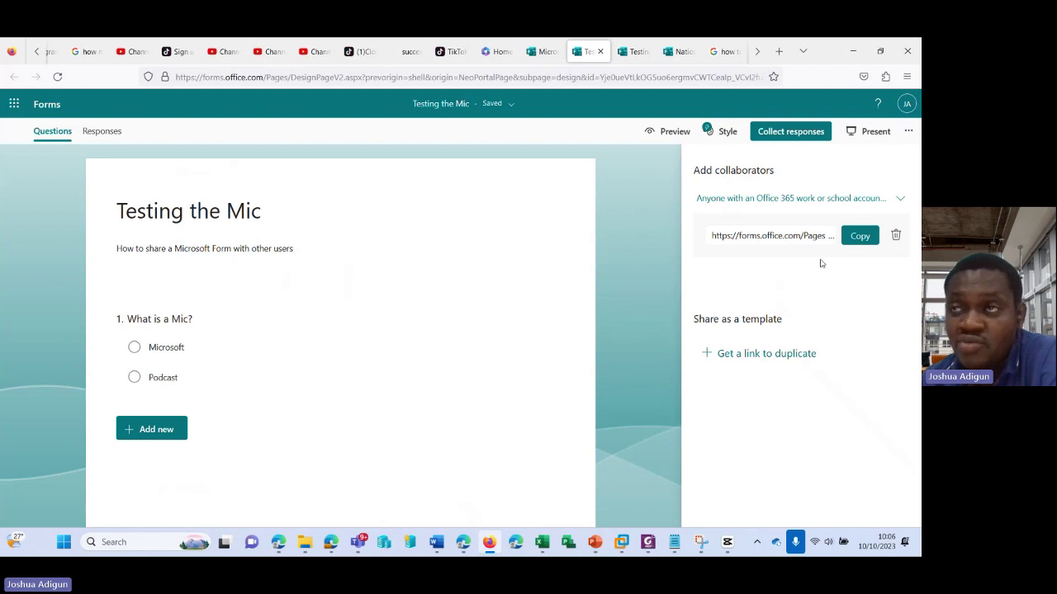
click(901, 199)
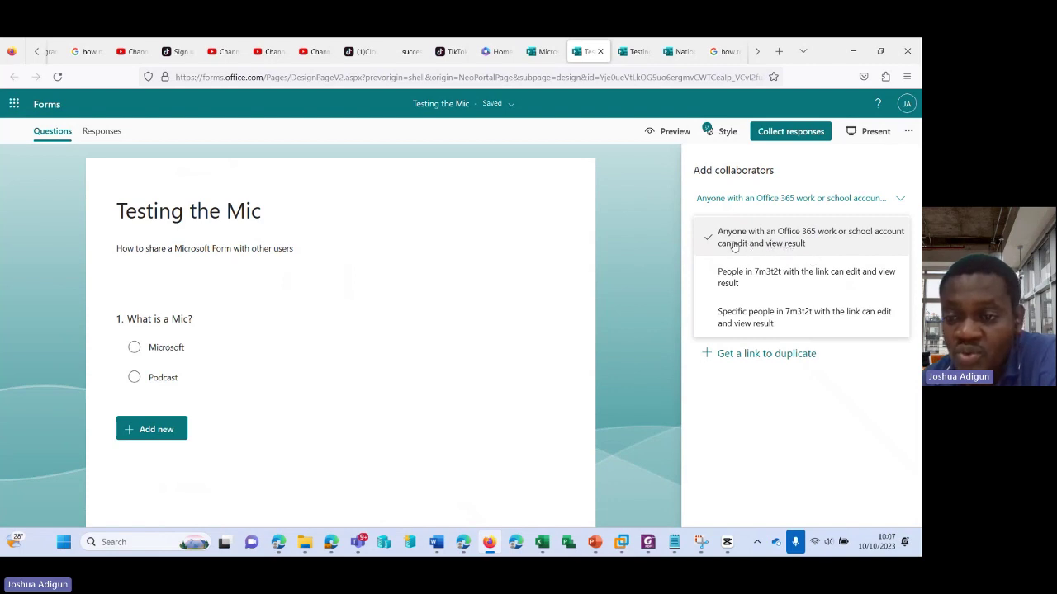
- Keep access for anyone with an Office 365 work or school account, copy the link, and open the browser menu
click(865, 240)
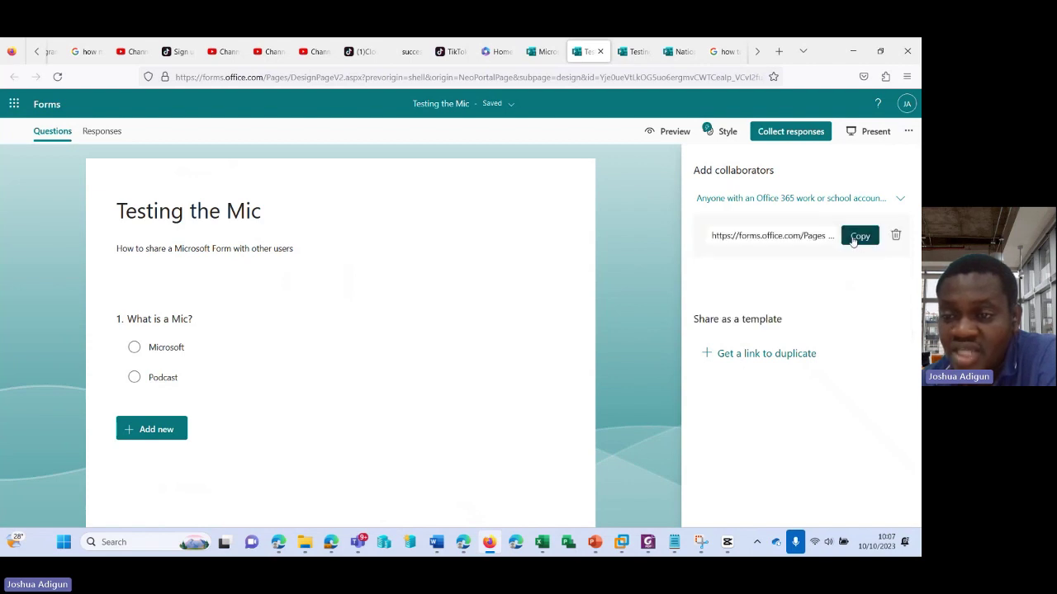
click(857, 239)
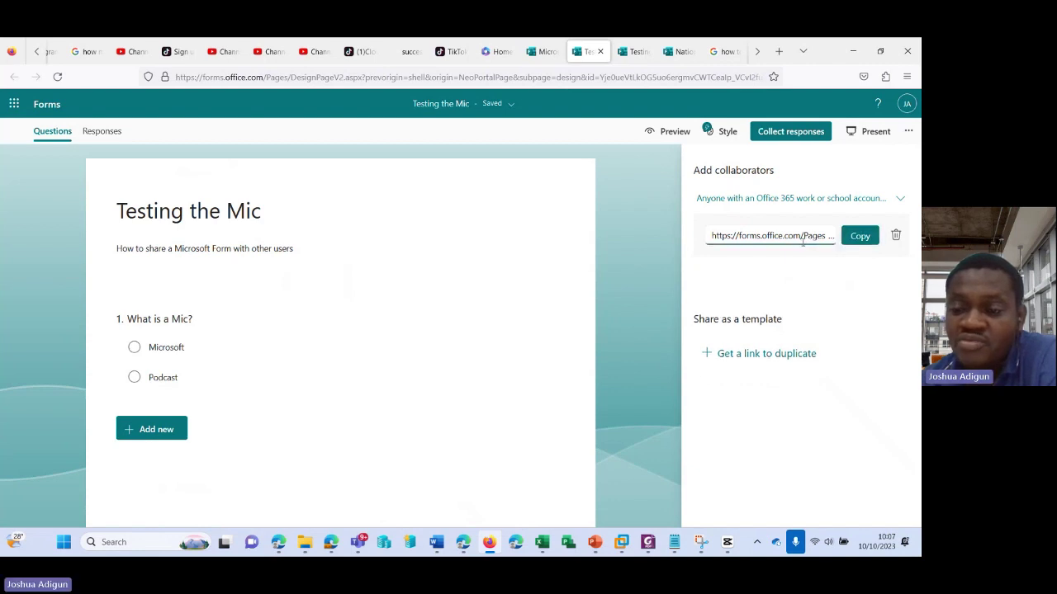
click(863, 237)
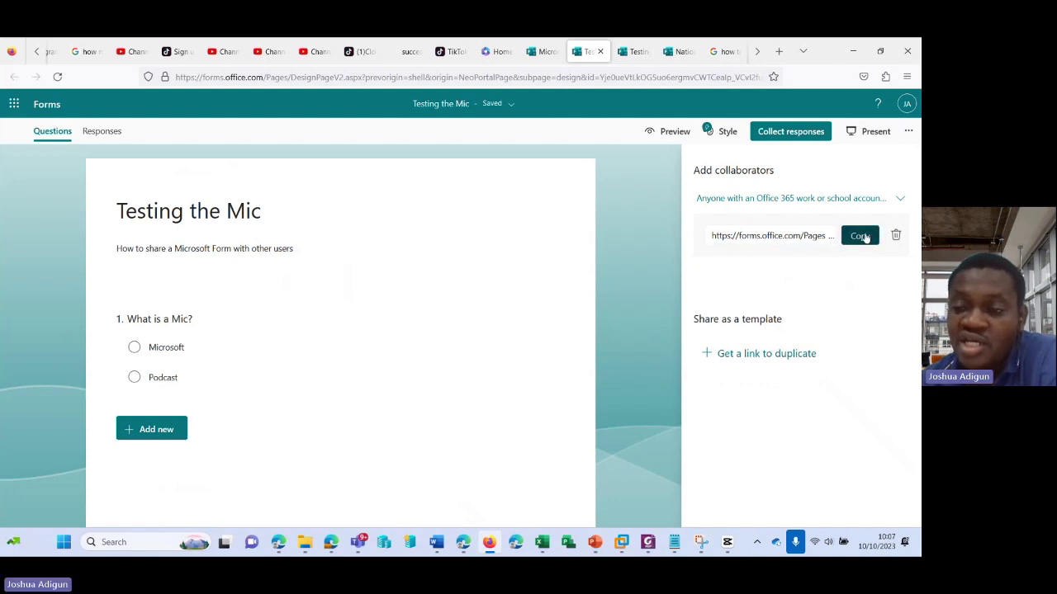
click(869, 239)
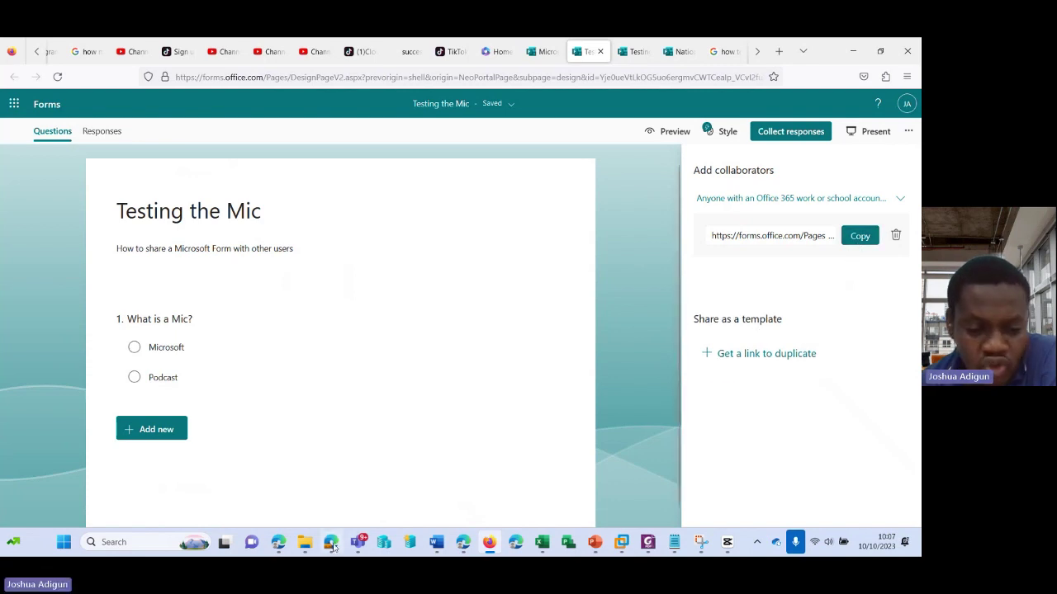
mouse_move(323, 545)
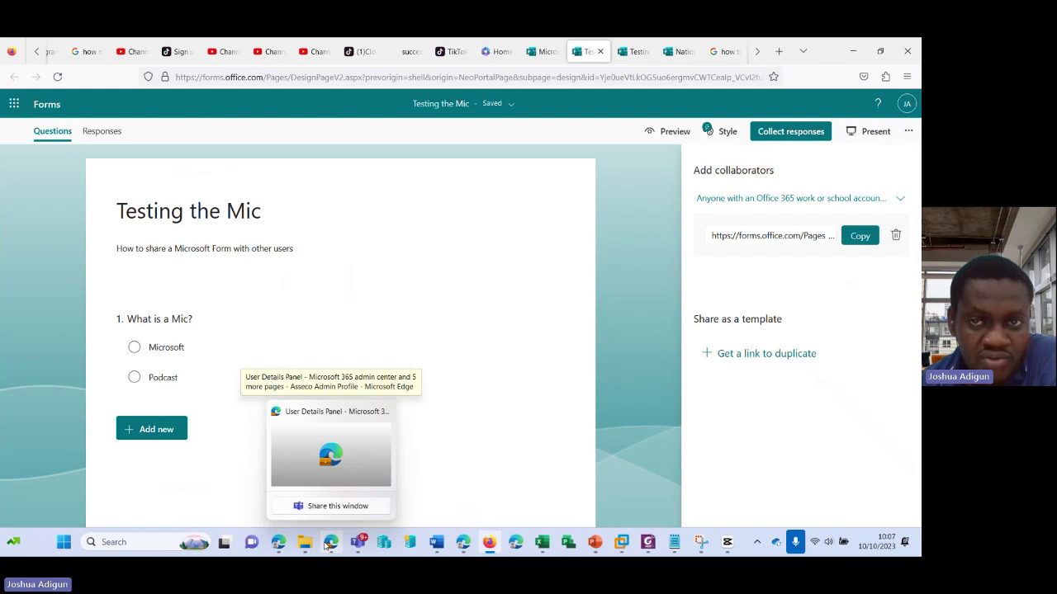
mouse_move(278, 548)
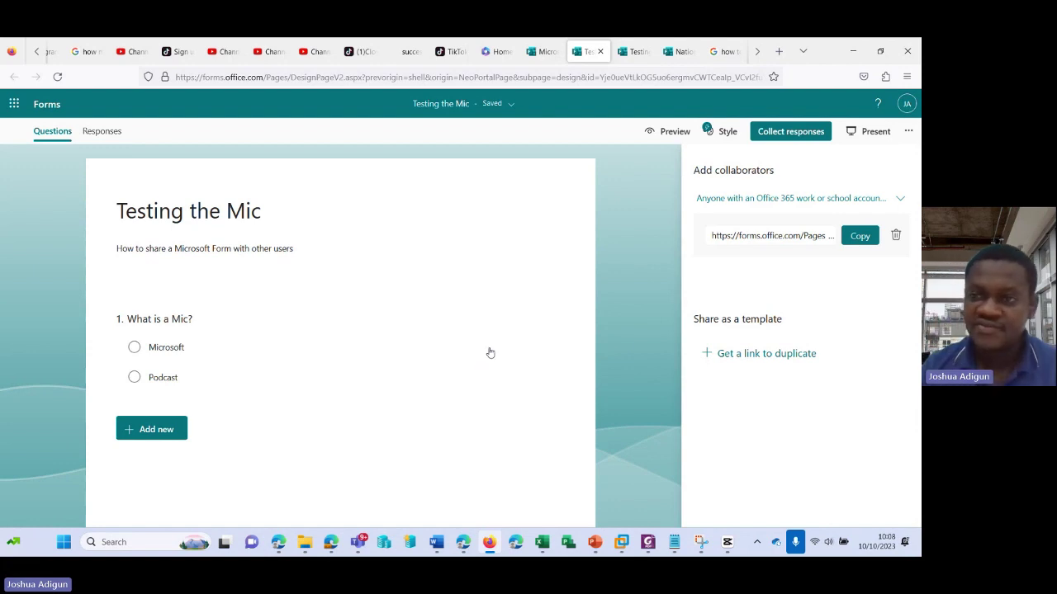
click(906, 76)
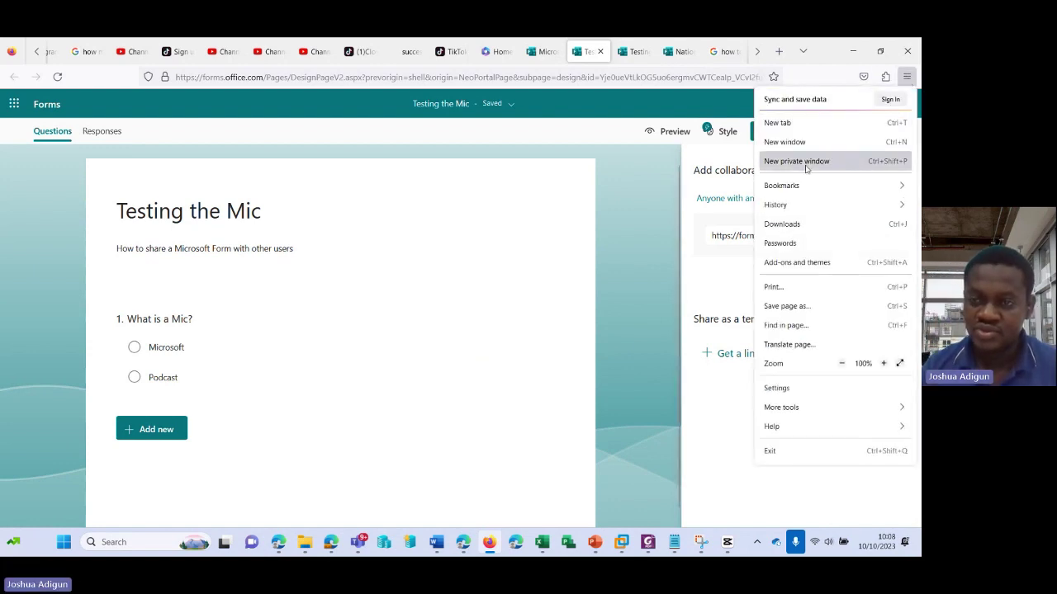
- In a new private window, load office.com and sign in with the saved account and password
click(805, 162)
text(o)
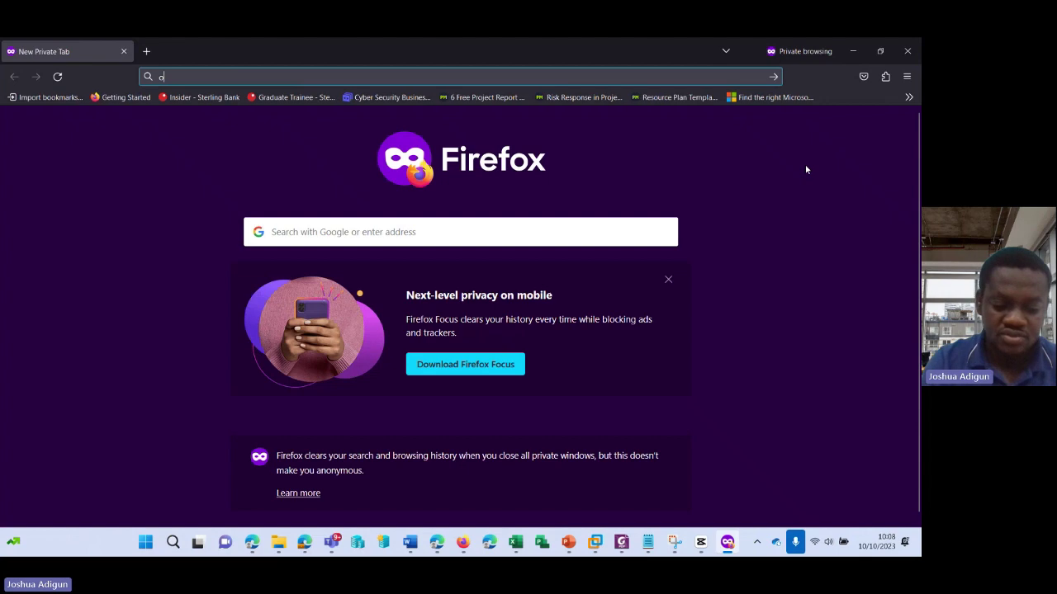
text(ffice.com)
key(Return)
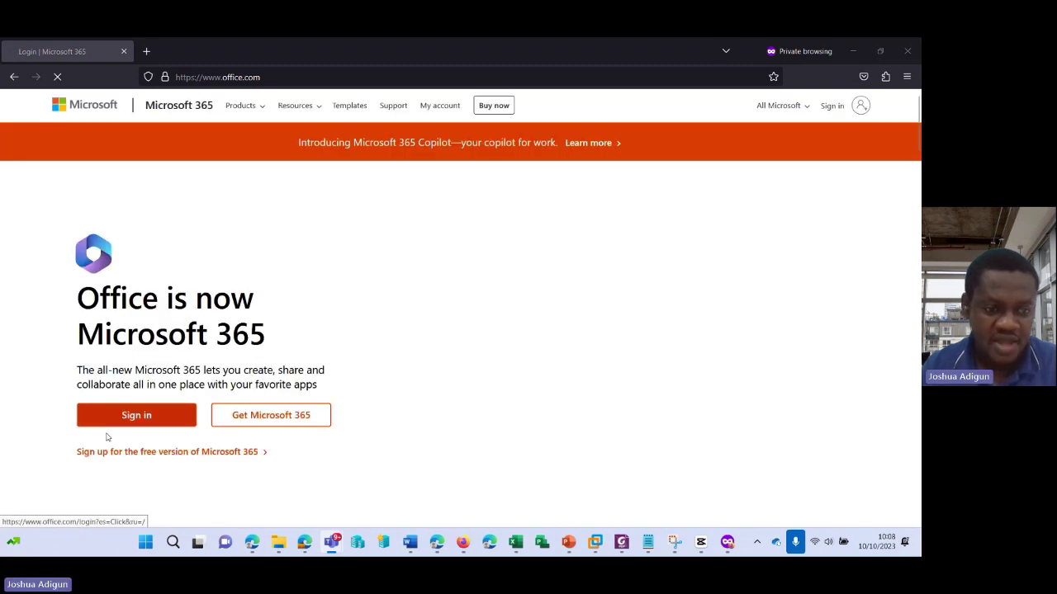
click(132, 422)
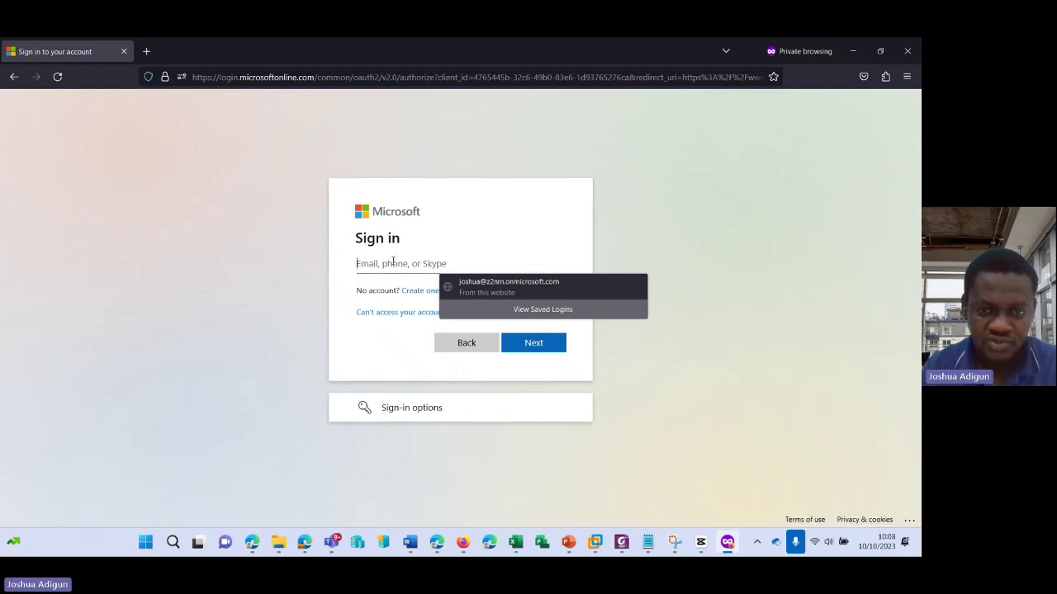
click(481, 284)
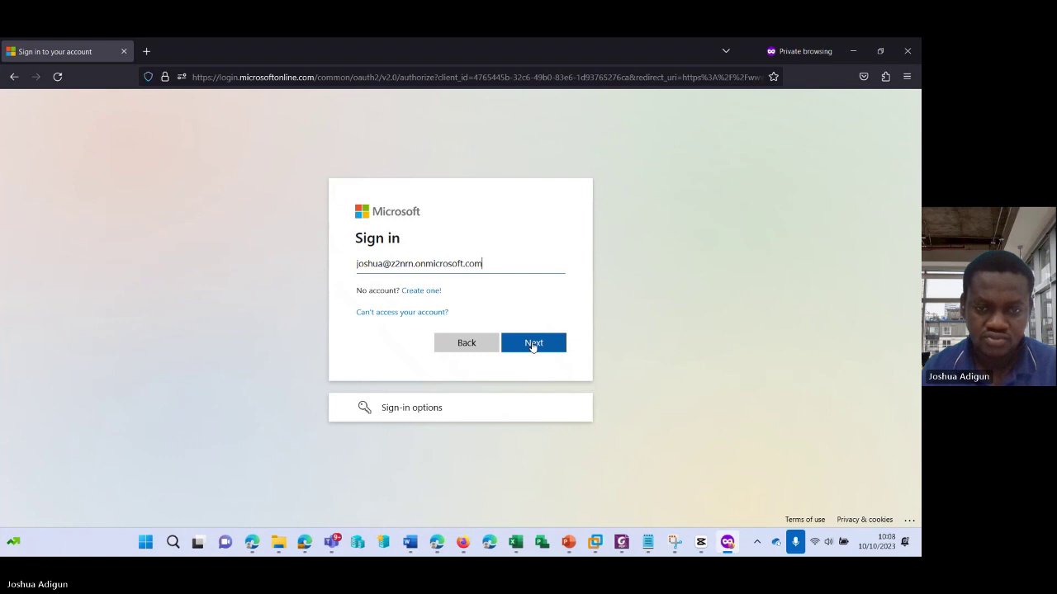
click(534, 343)
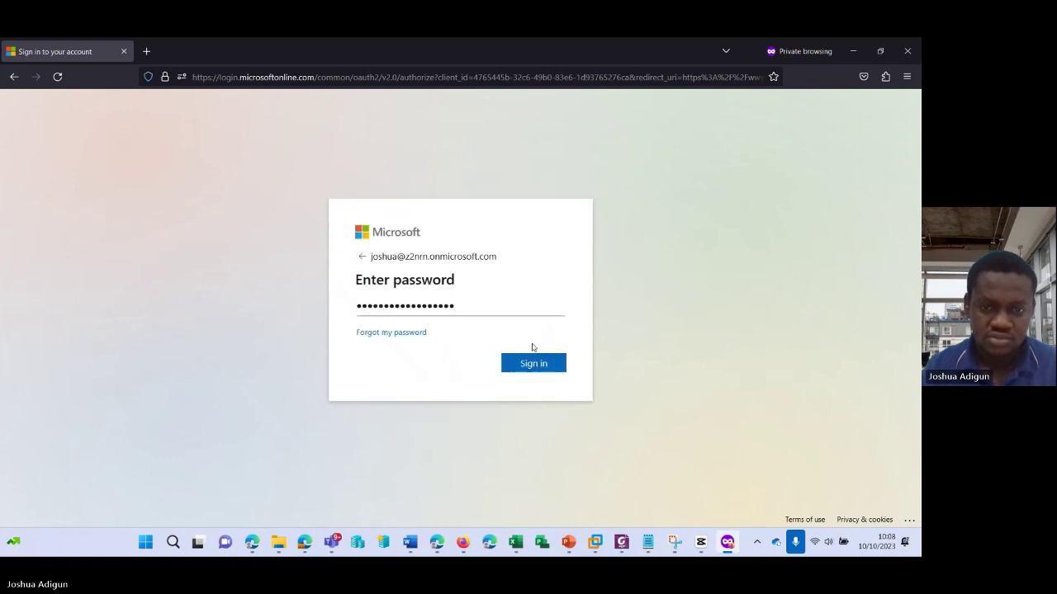
click(533, 361)
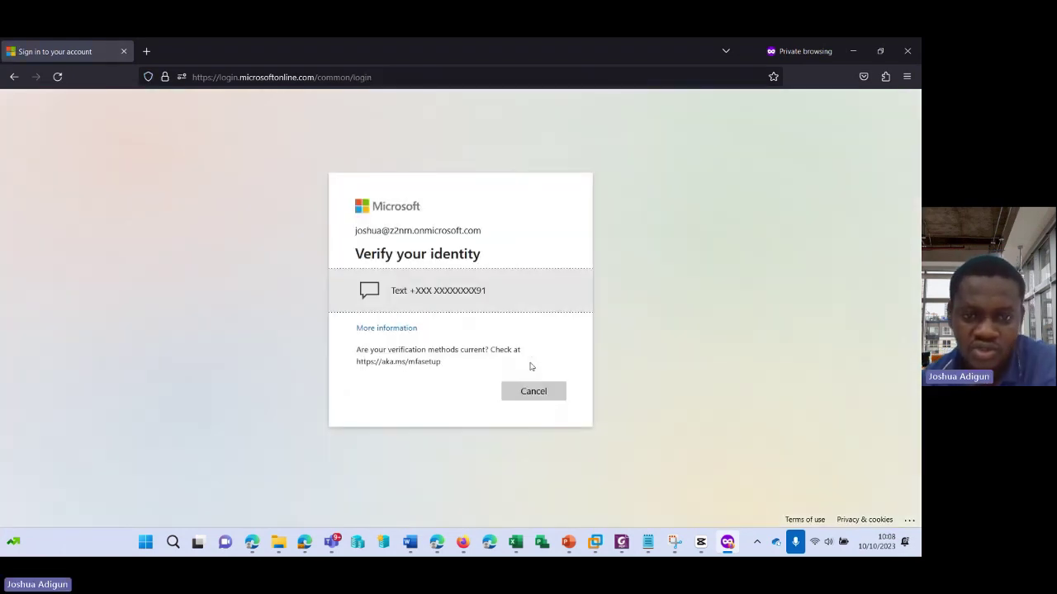
- Verify with a texted code, skip authenticator setup, decline staying signed in, and open a blank tab
click(438, 291)
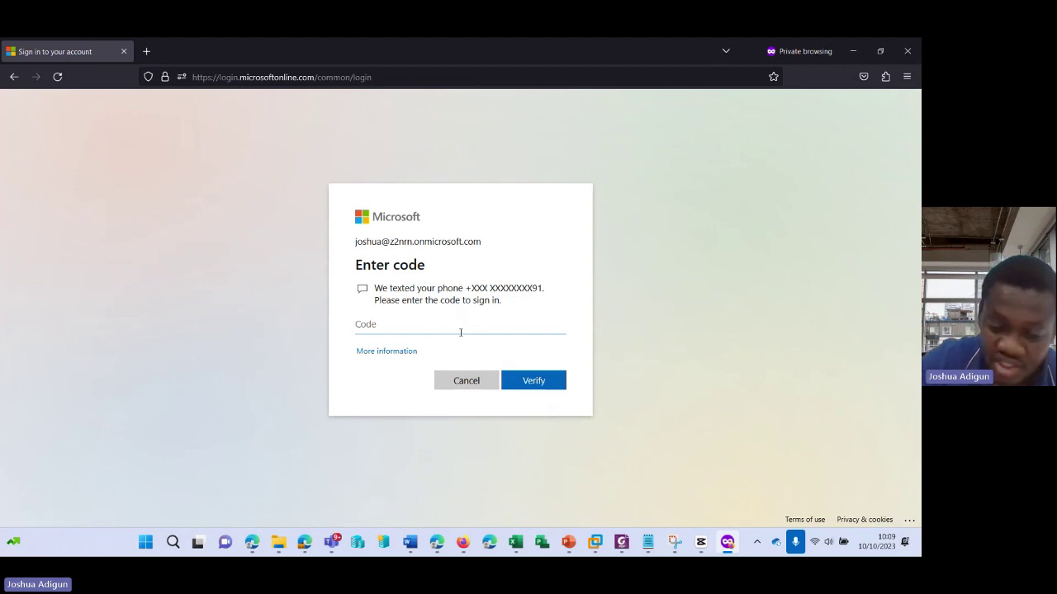
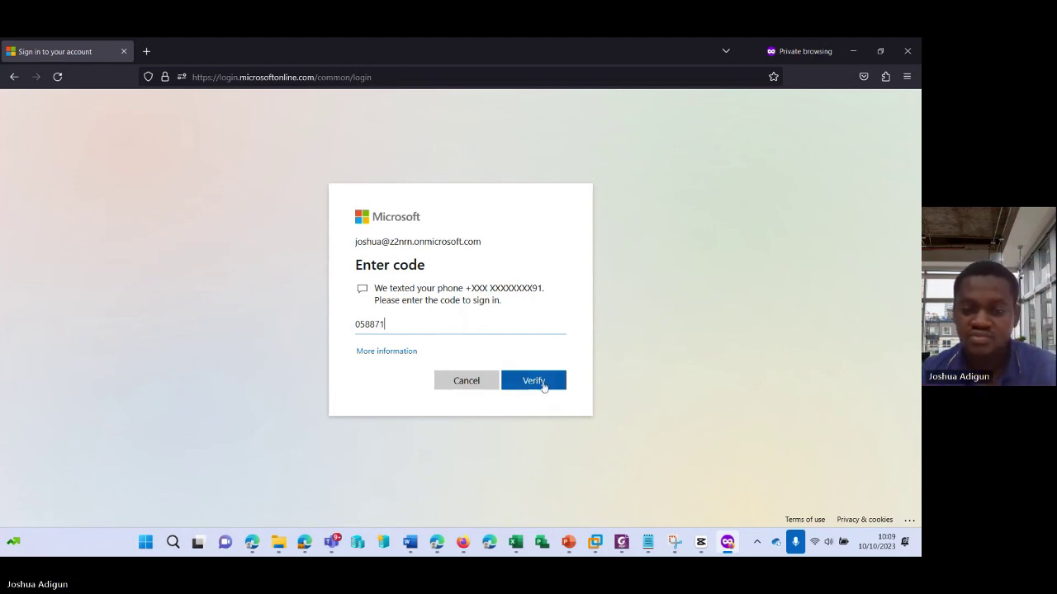
click(543, 385)
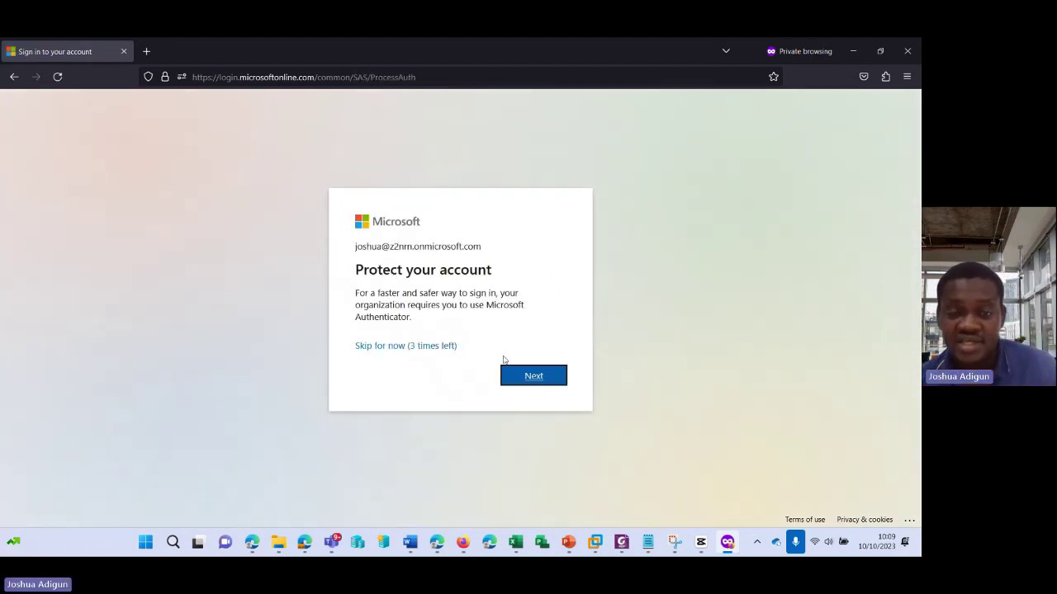
click(429, 347)
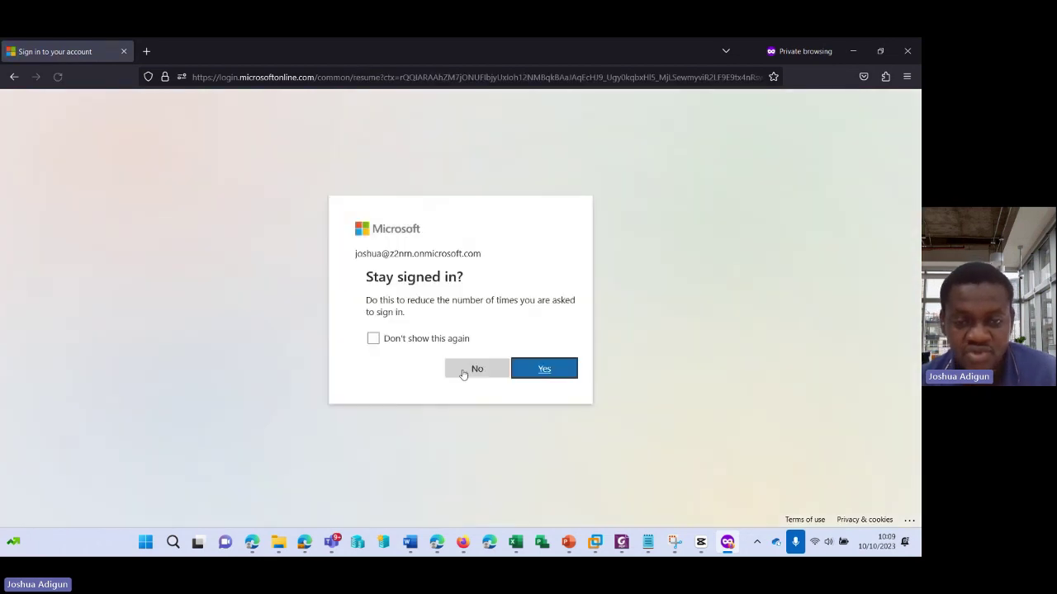
click(481, 370)
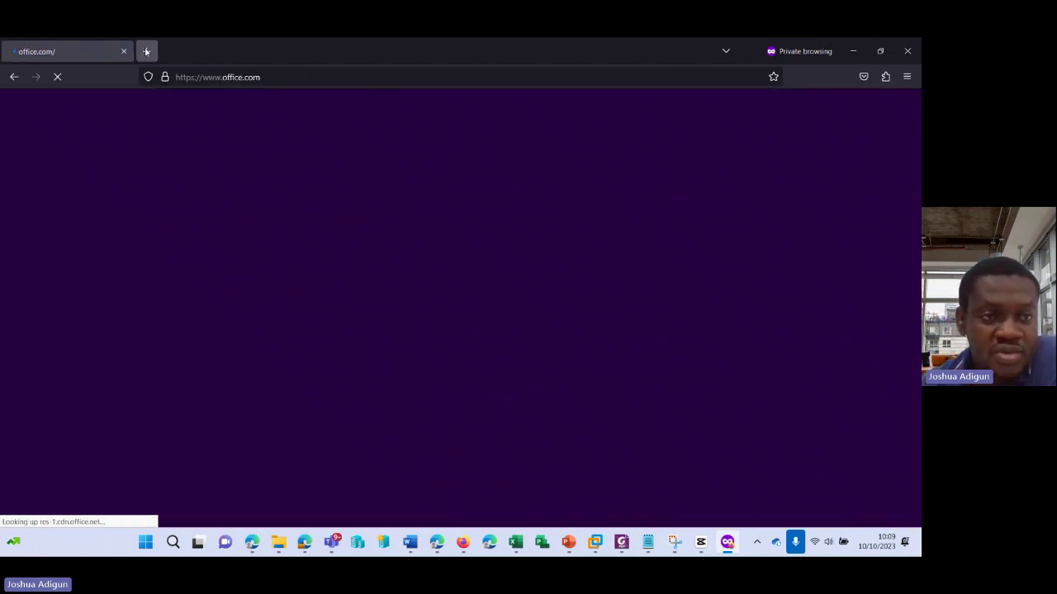
click(147, 51)
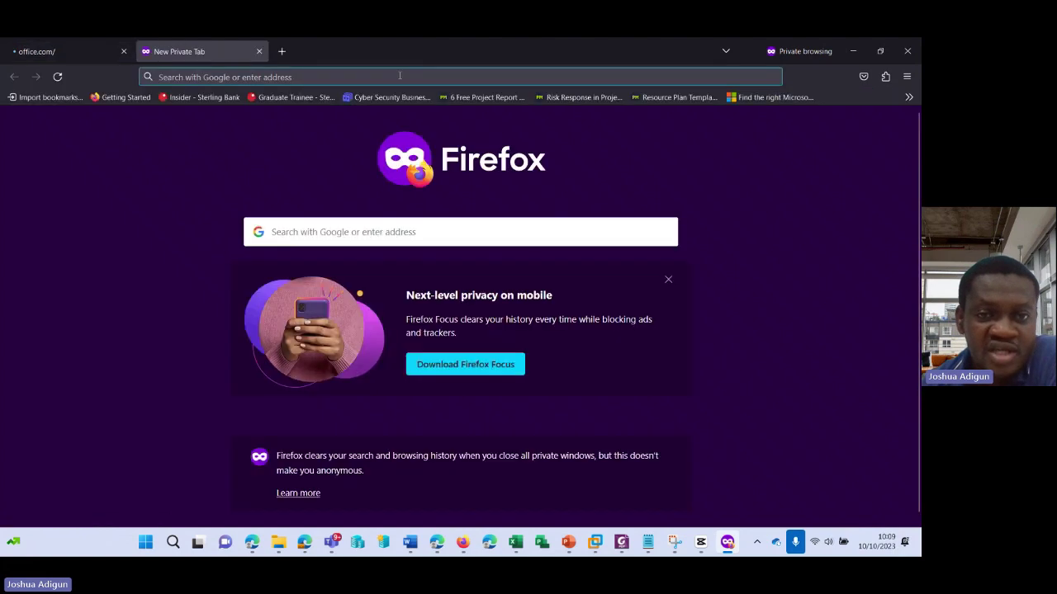
- Paste the copied collaboration link into the private tab and load it
right_click(400, 76)
click(416, 165)
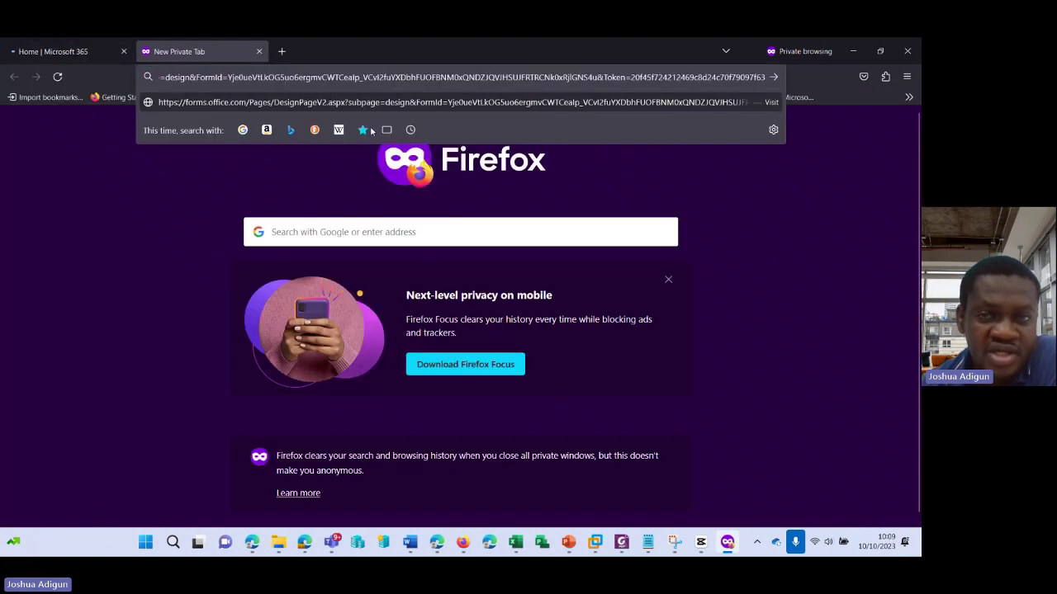
key(Return)
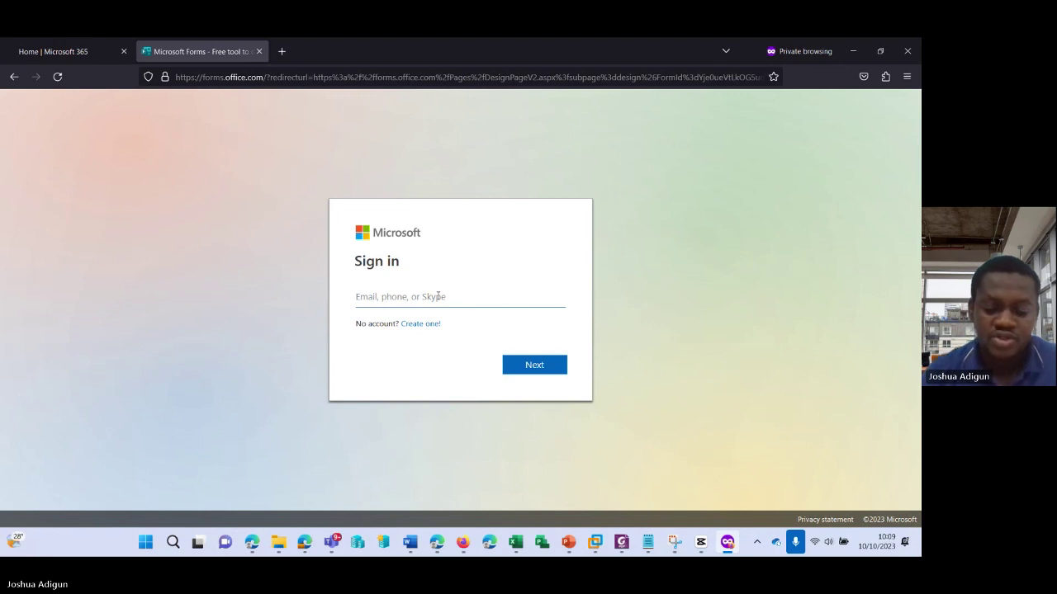
text(j)
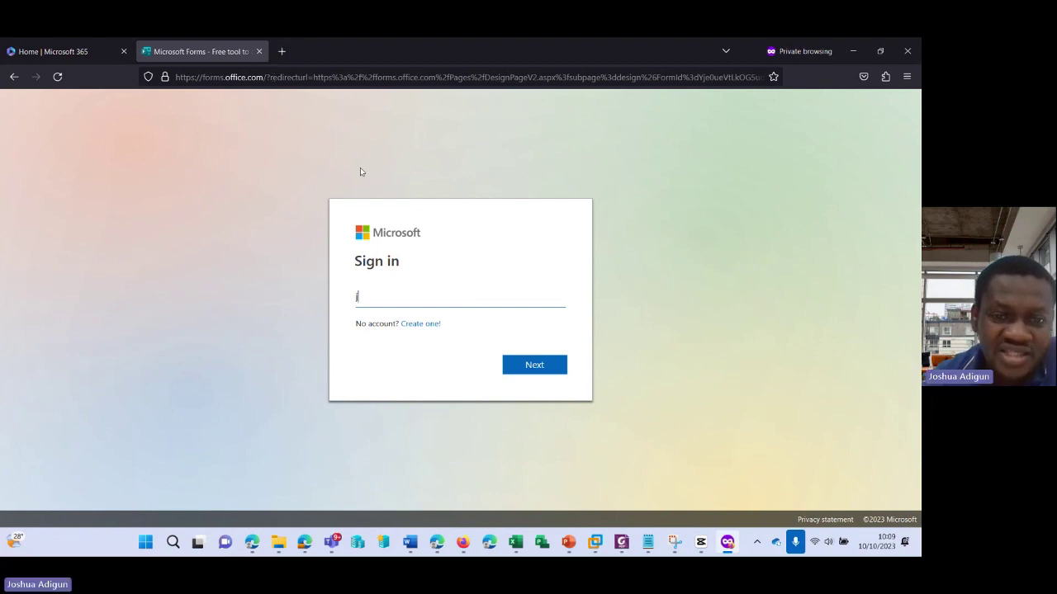
- Sign in to the form with the account's copied e-mail and view its responses summary (0 responses)
click(99, 51)
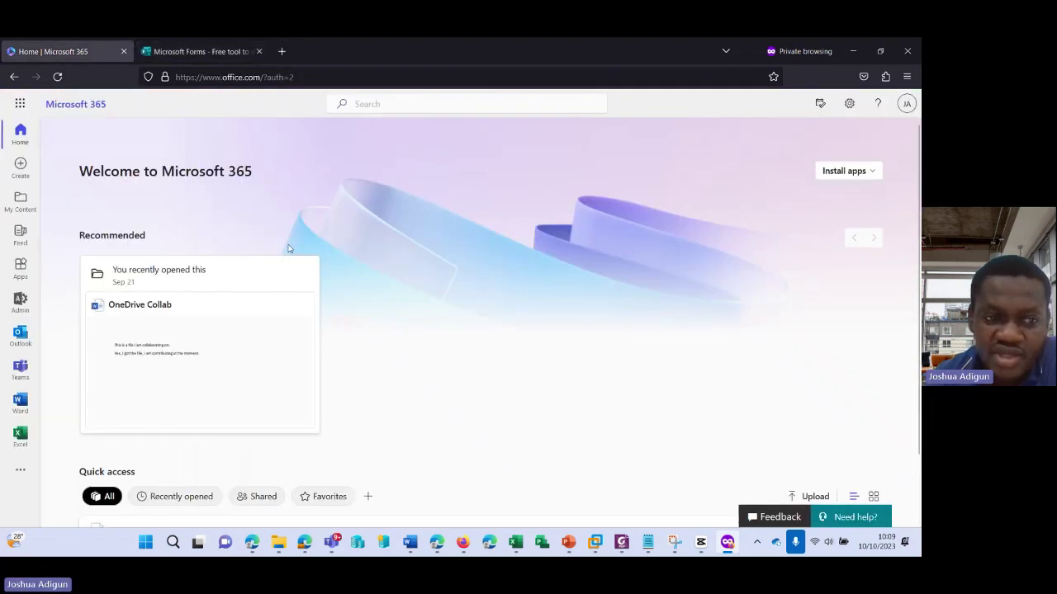
click(903, 105)
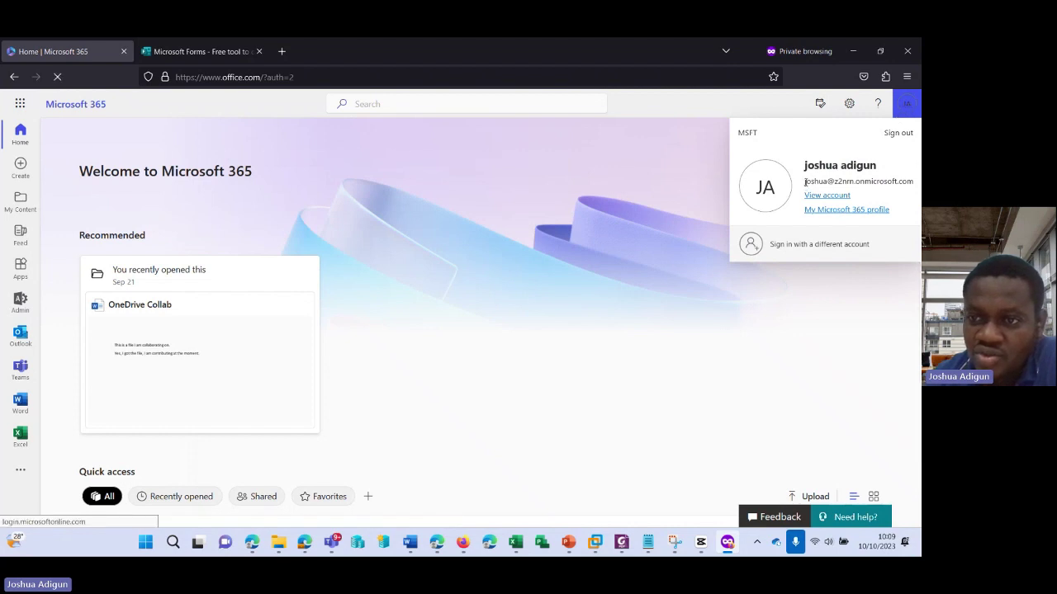
drag(804, 183, 912, 184)
key(ctrl+c)
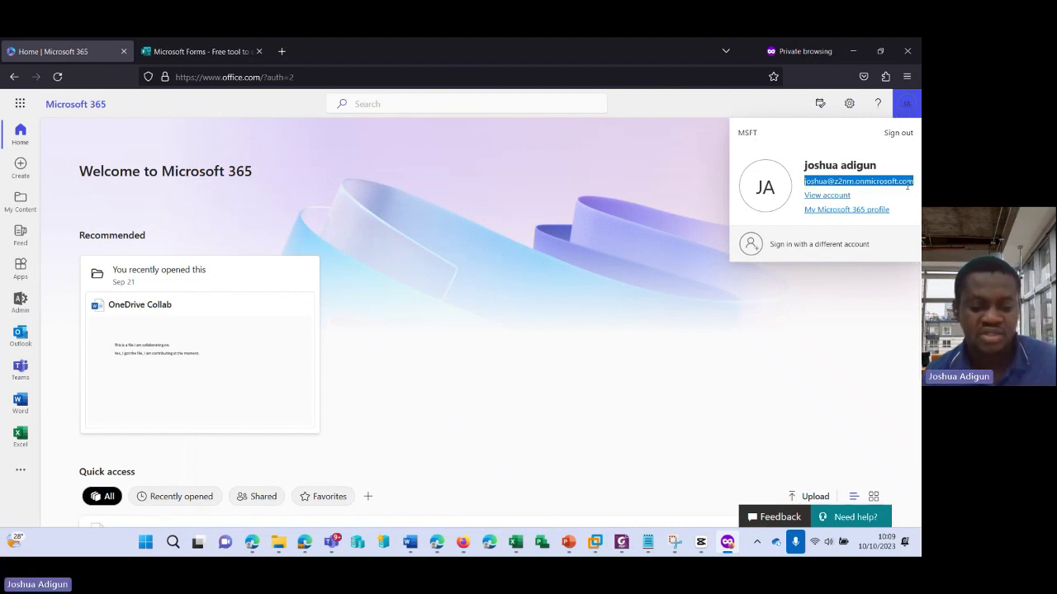
click(209, 51)
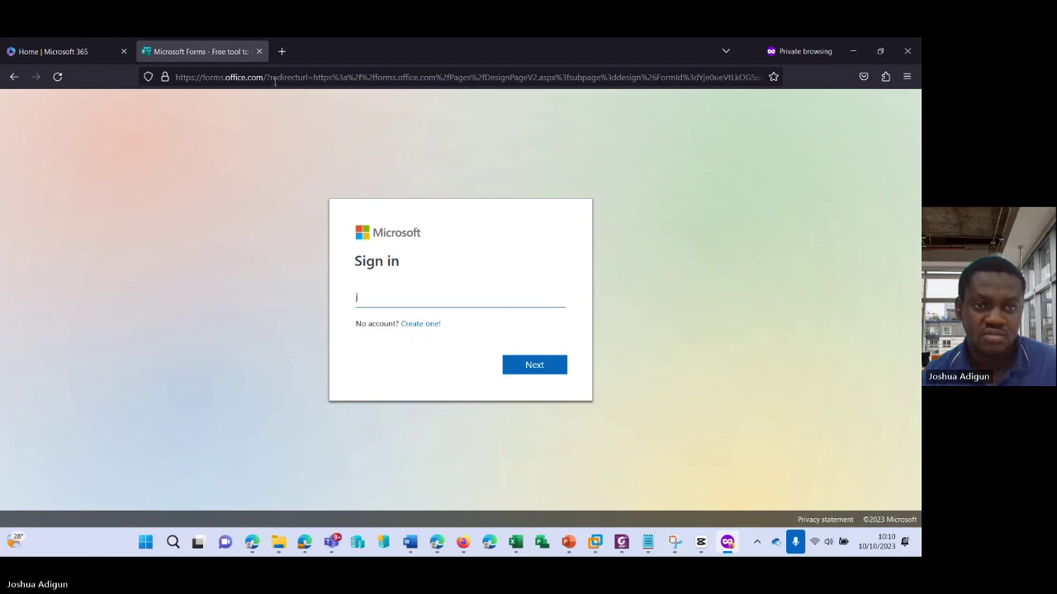
key(ctrl+v)
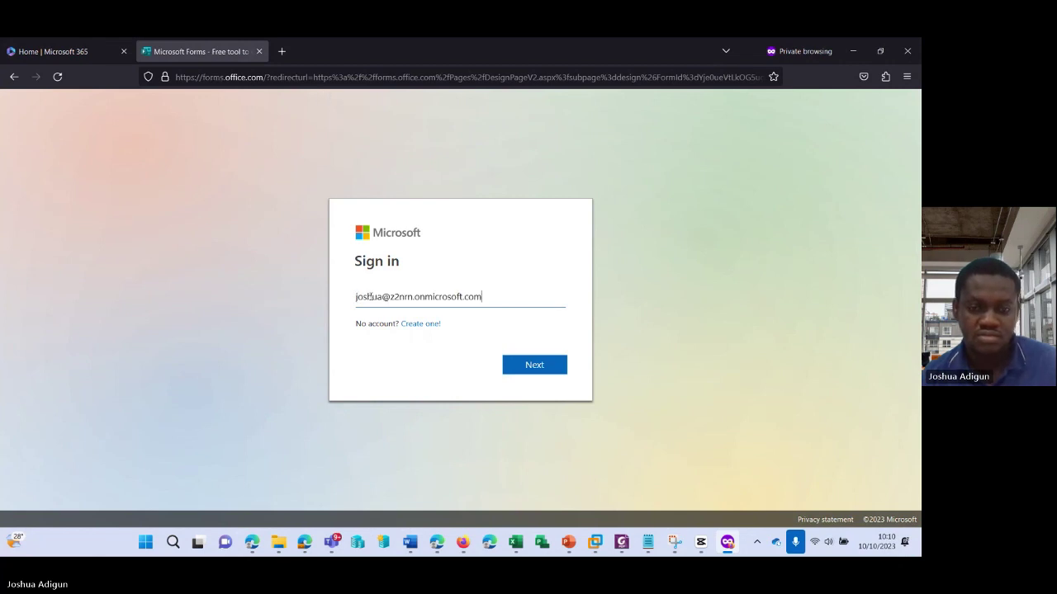
key(Return)
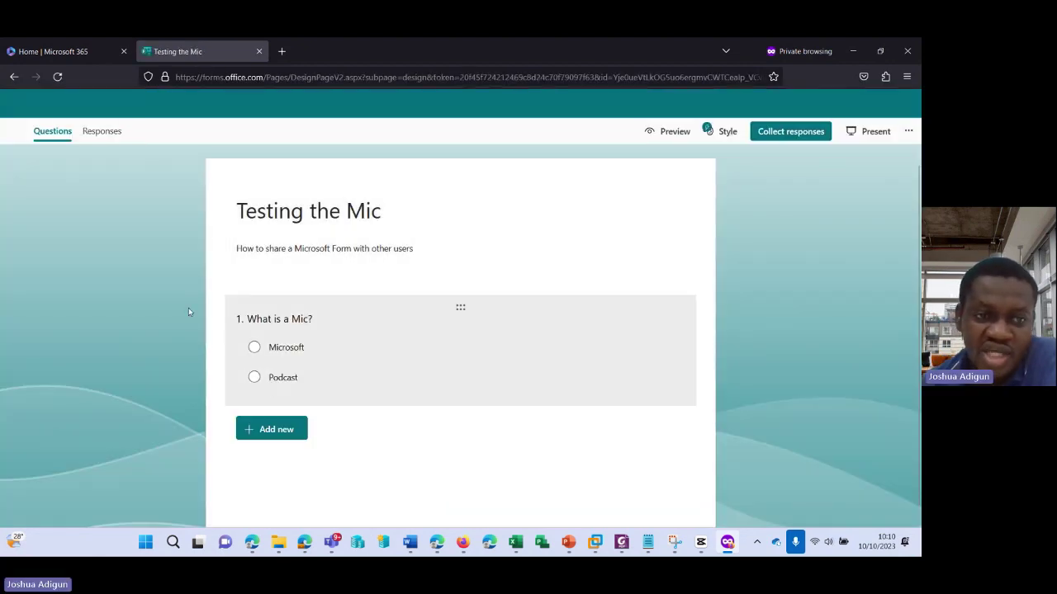
click(264, 428)
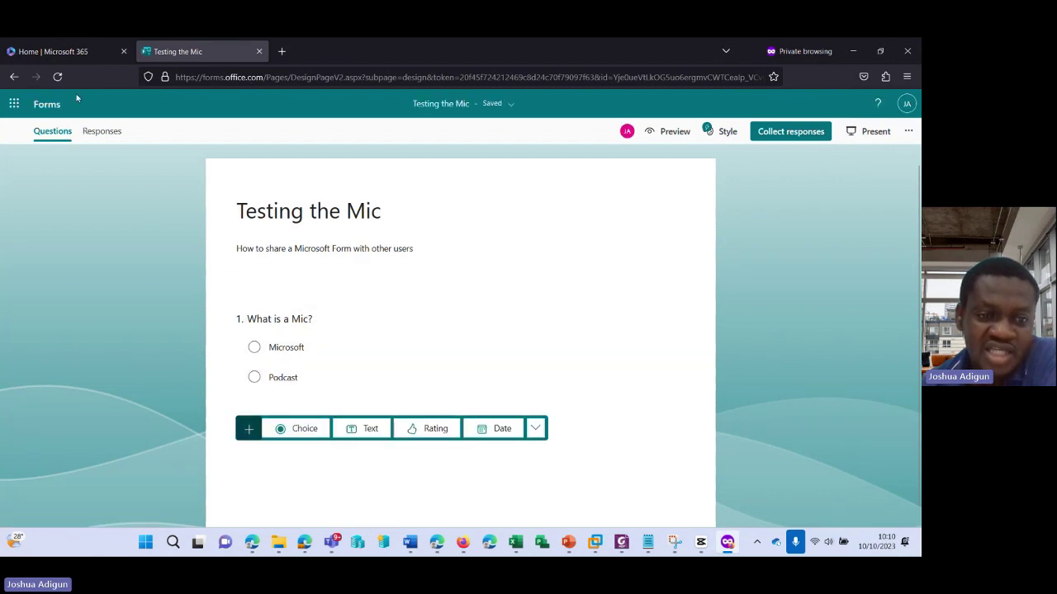
click(100, 132)
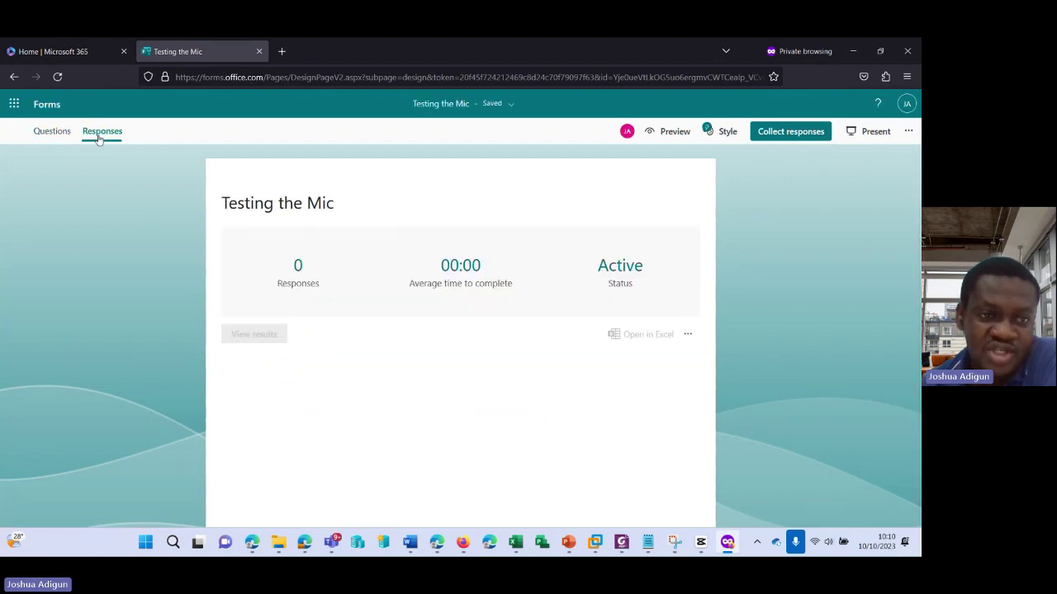
- Restrict the link to people in 7m3t2t, recopy it, and show the signed-in account
click(857, 53)
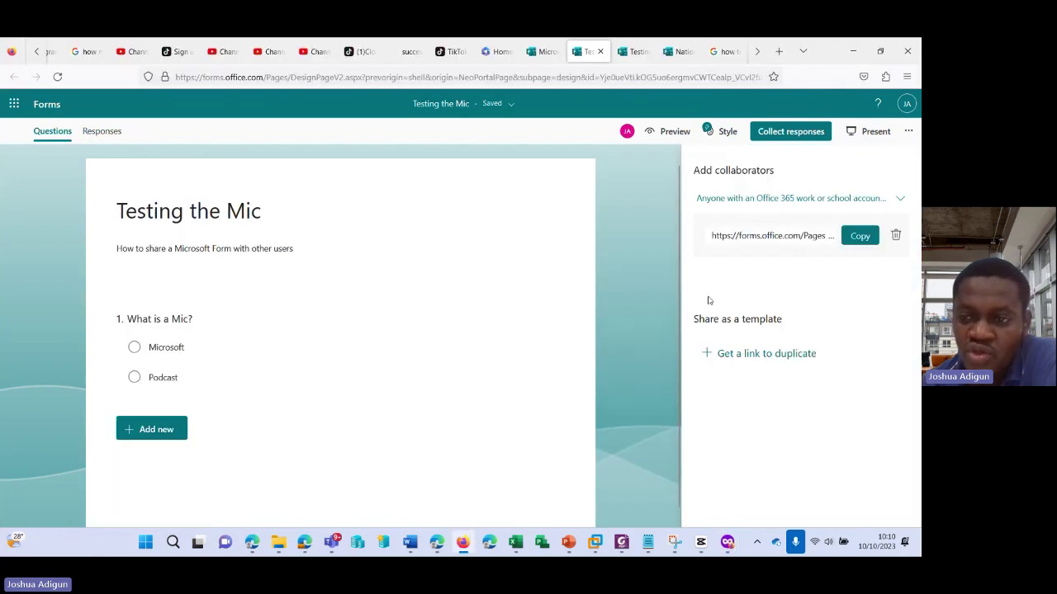
click(898, 202)
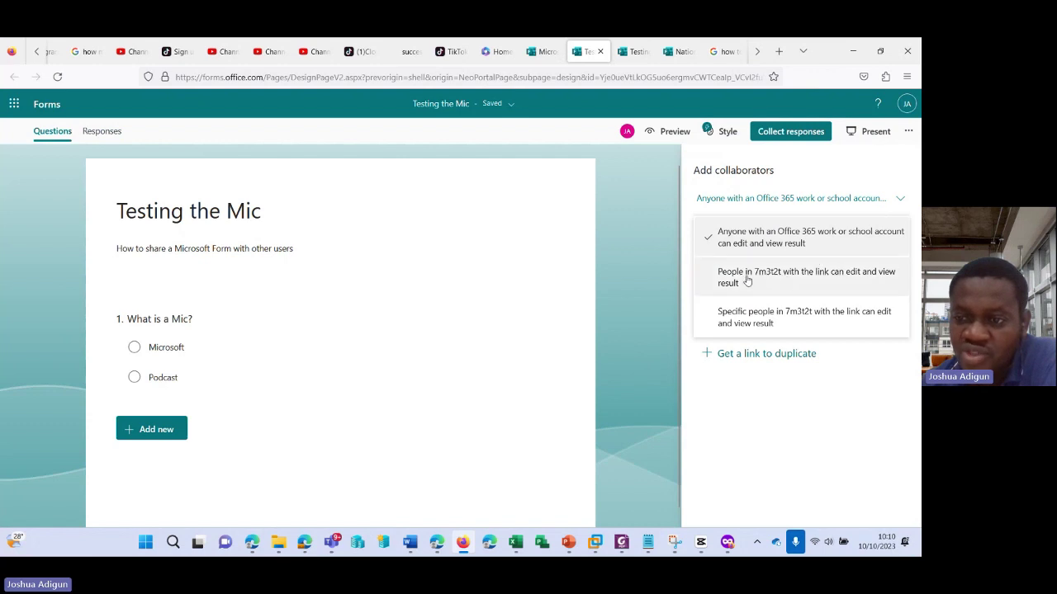
click(785, 279)
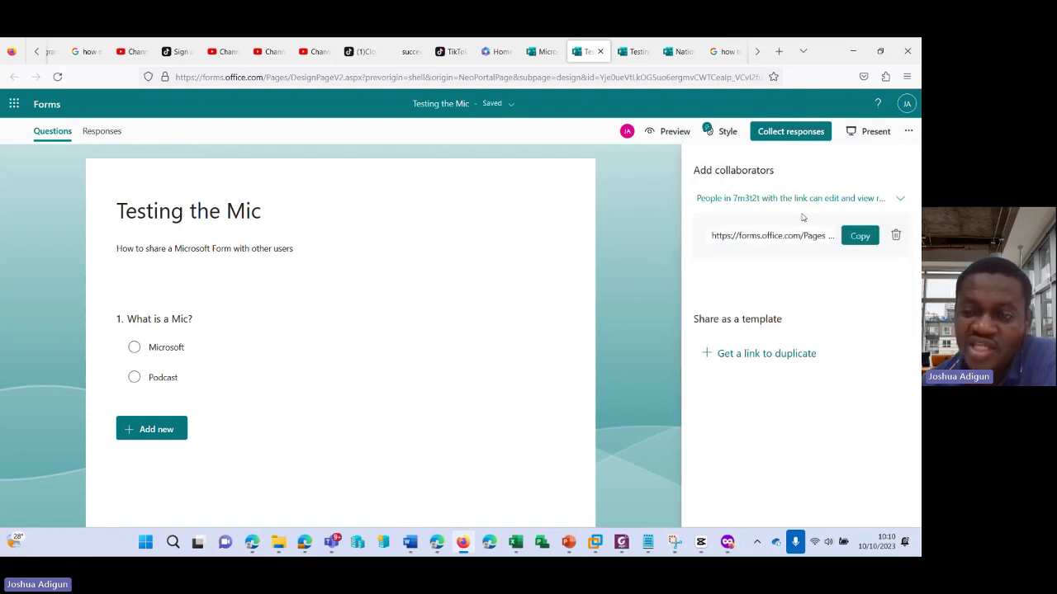
click(857, 237)
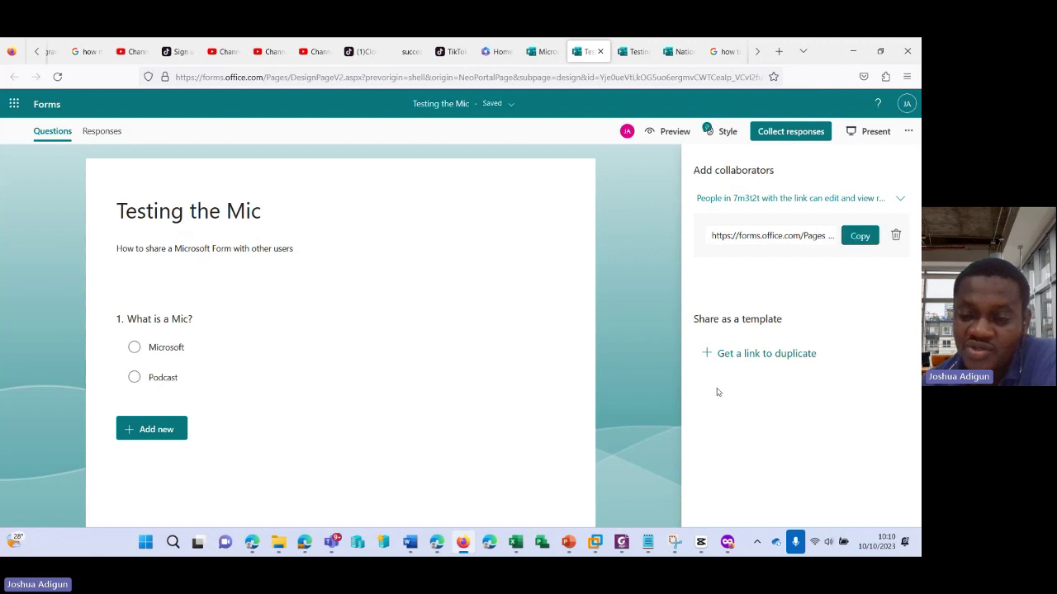
click(863, 238)
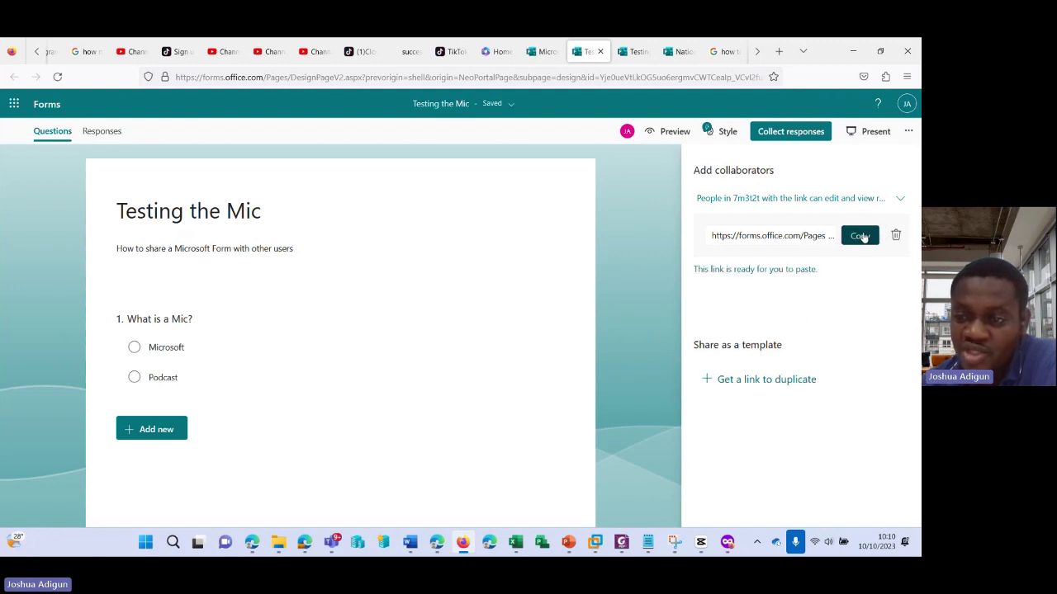
click(906, 104)
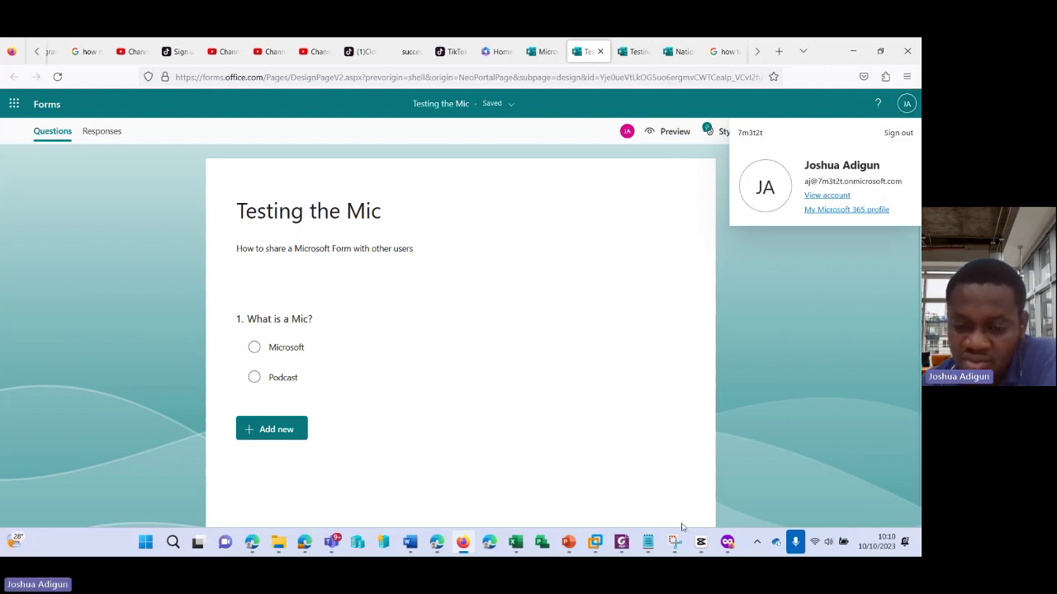
- Open the copied link in a new InPrivate Edge window and submit the collaborator's work e-mail
right_click(489, 542)
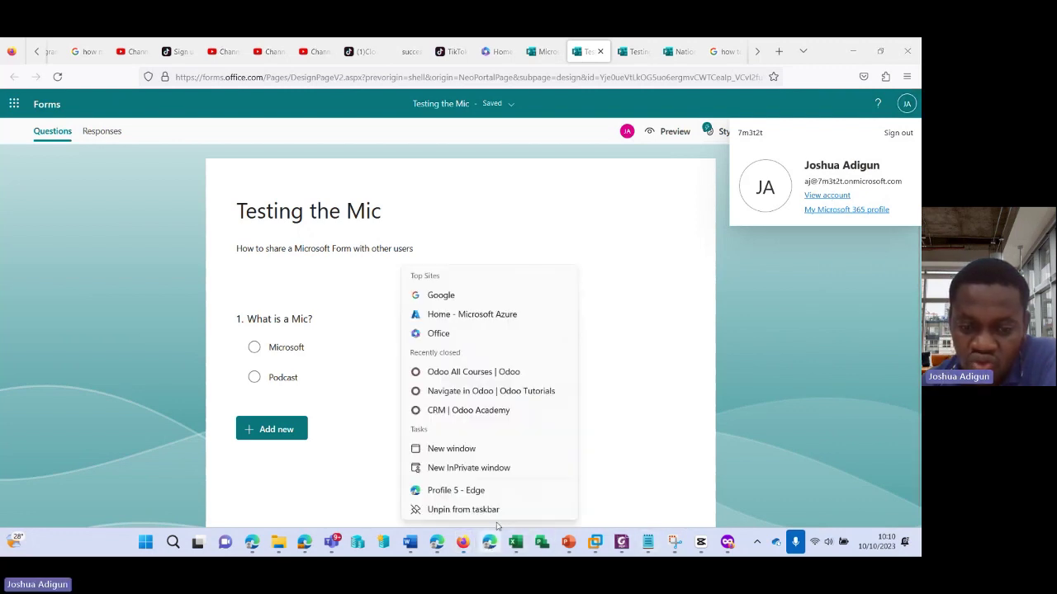
click(490, 468)
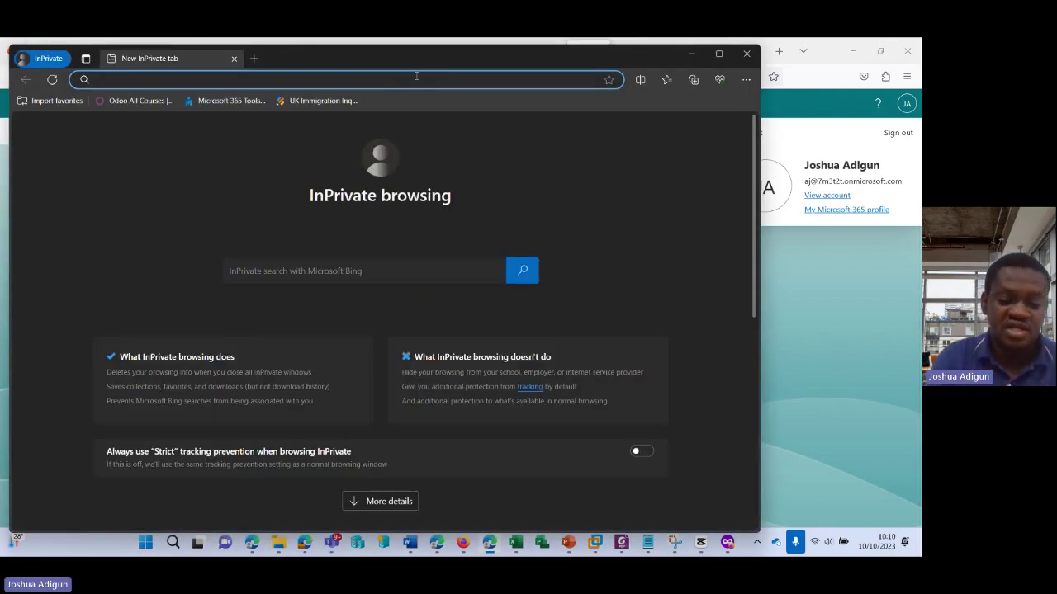
key(ctrl+v)
key(Return)
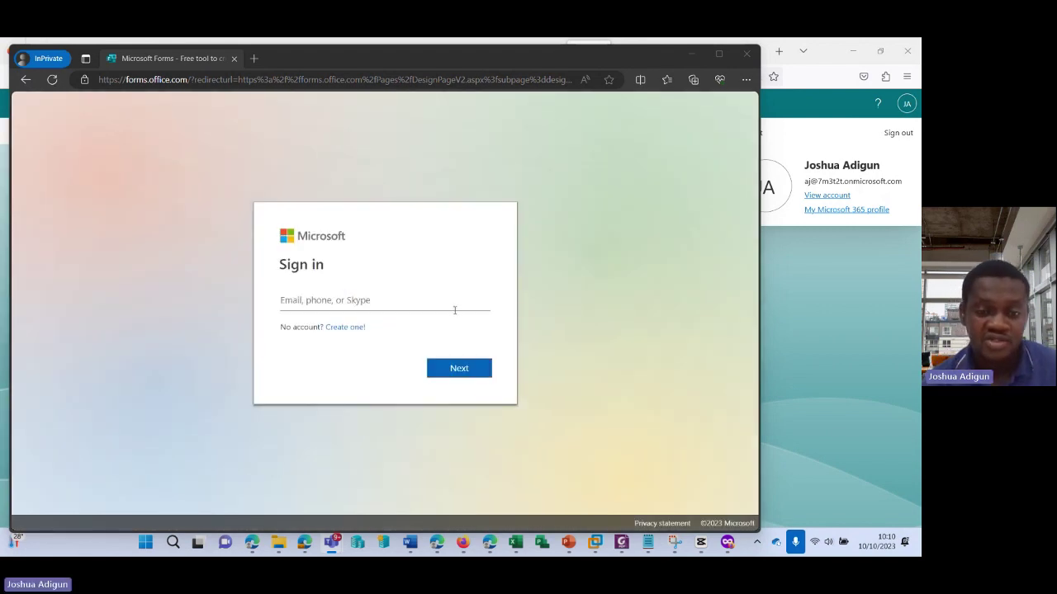
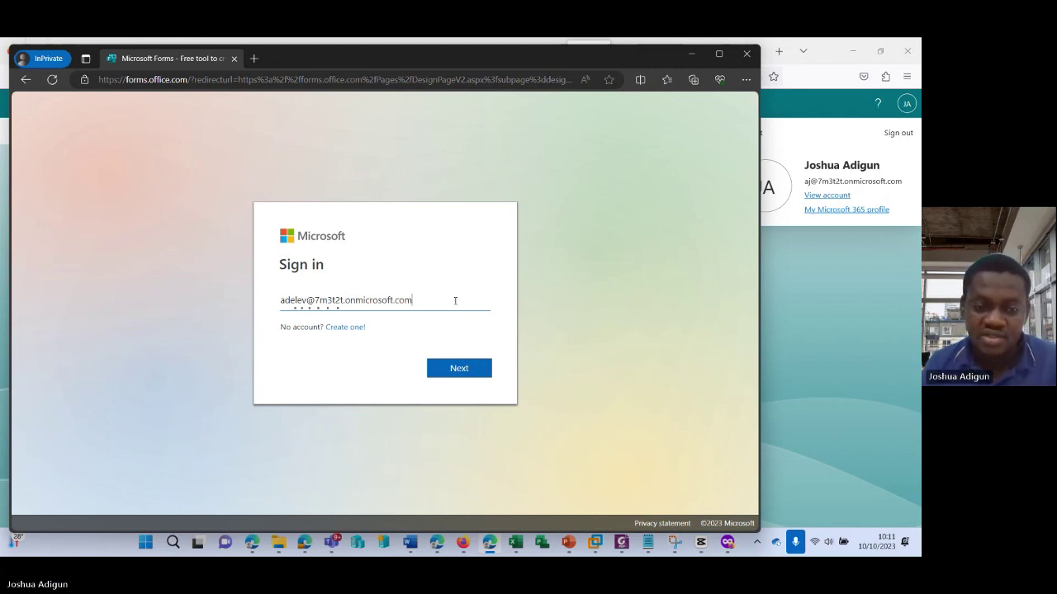
key(Return)
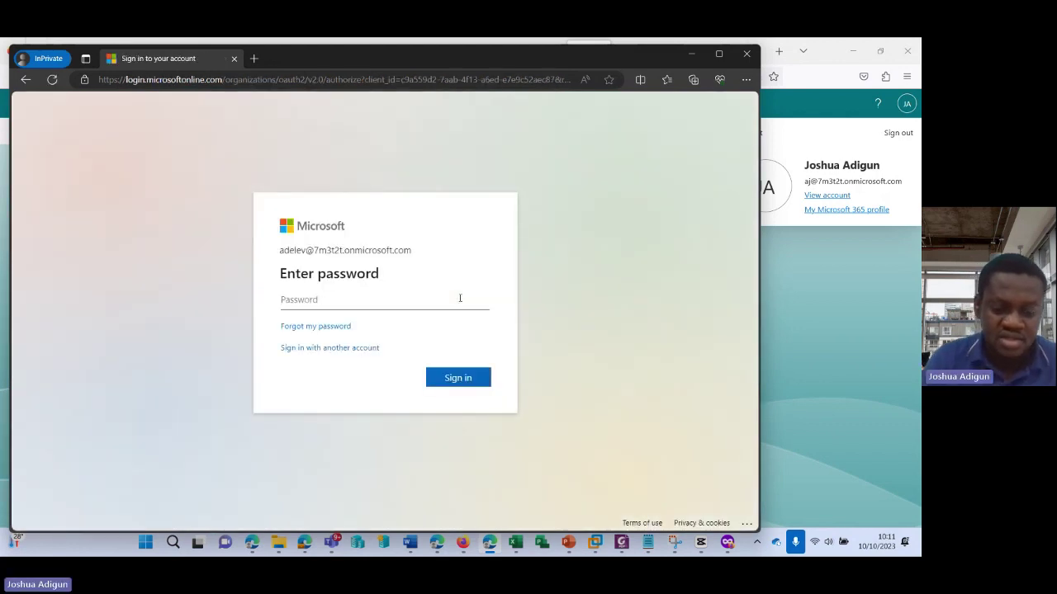
- Enter the collaborator's password, decline staying signed in, and minimize the window once Testing the Mic opens
text(•)
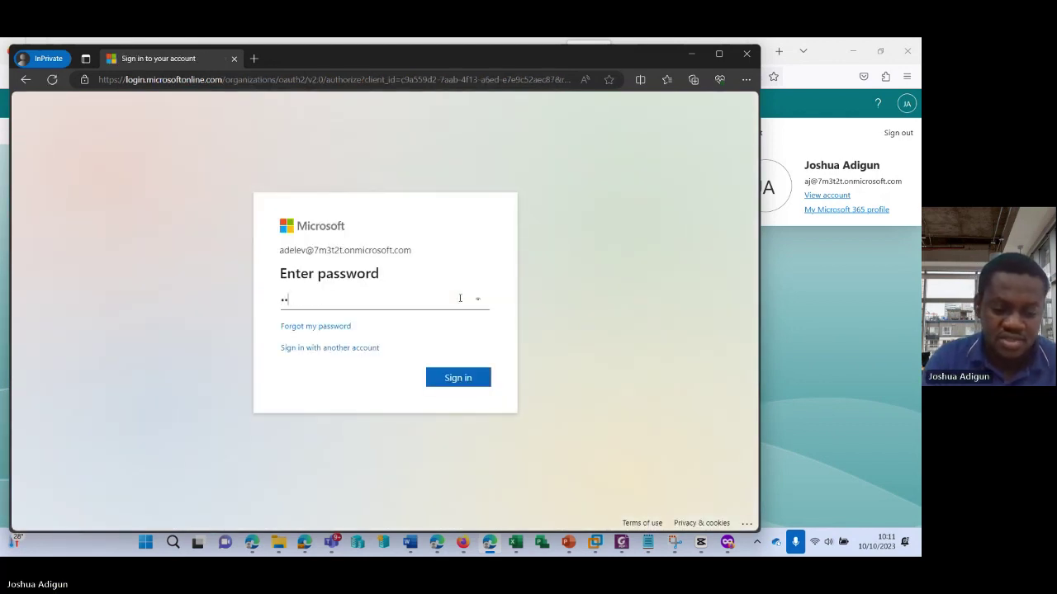
text(••••••)
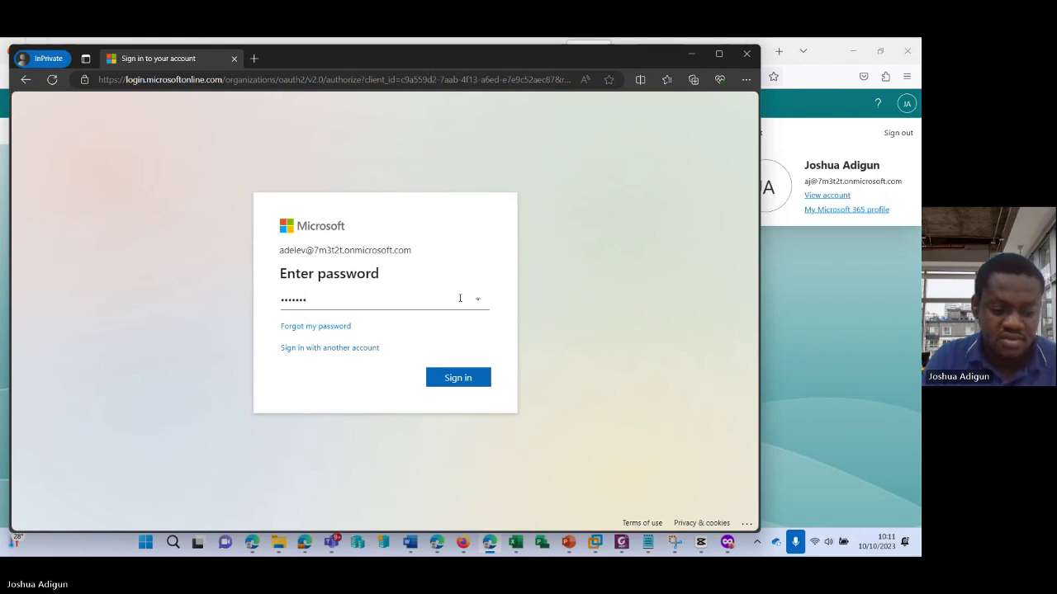
text(•••••)
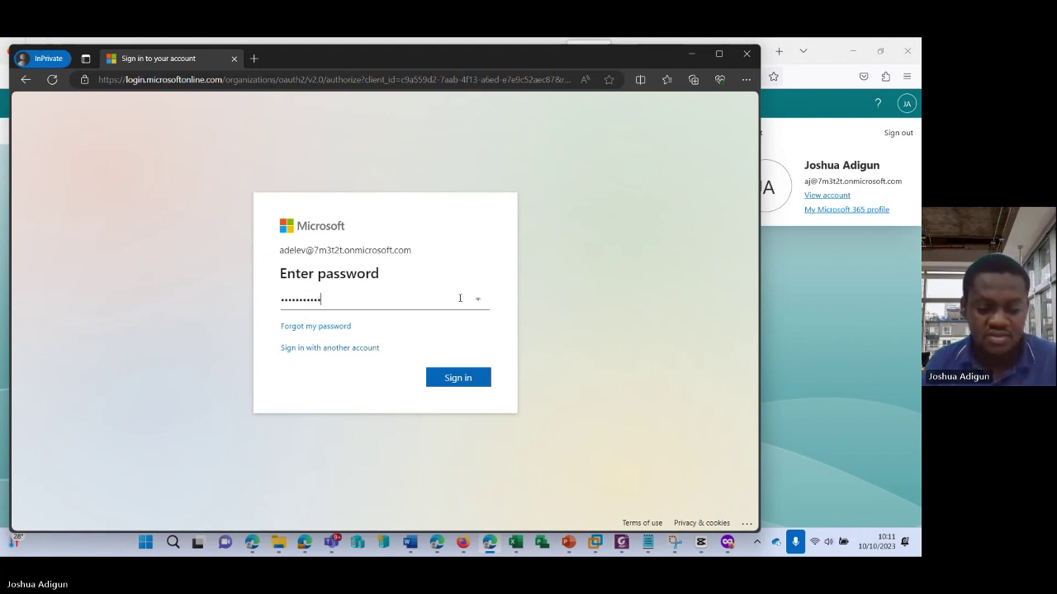
text(•)
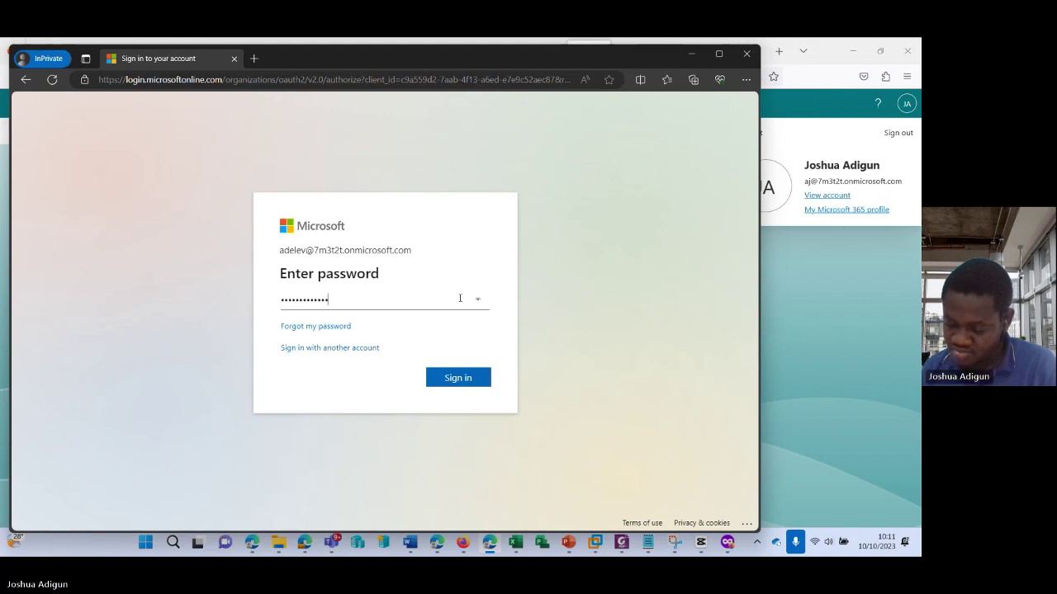
key(Return)
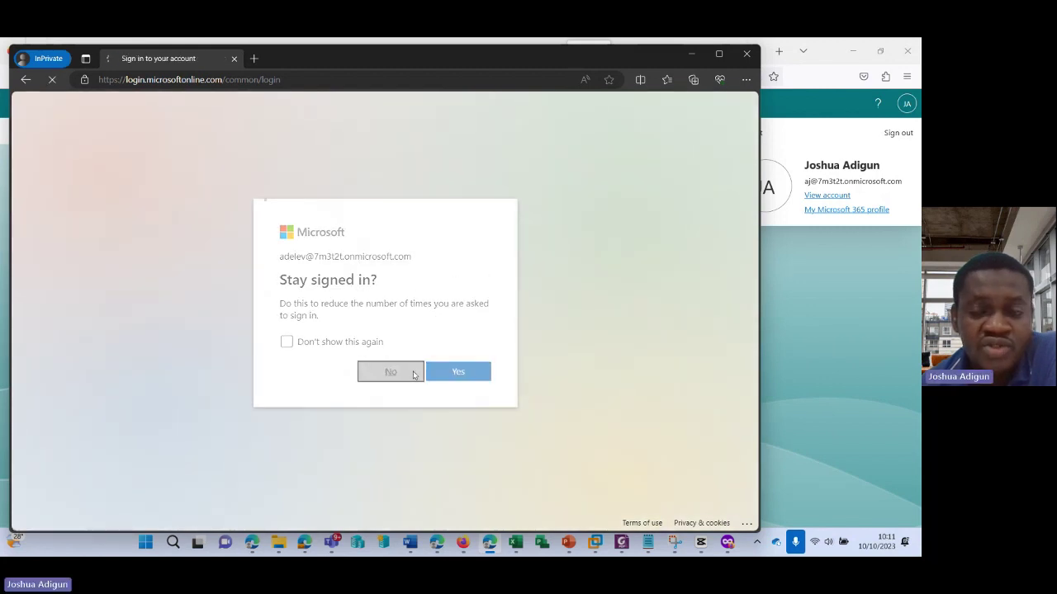
click(414, 374)
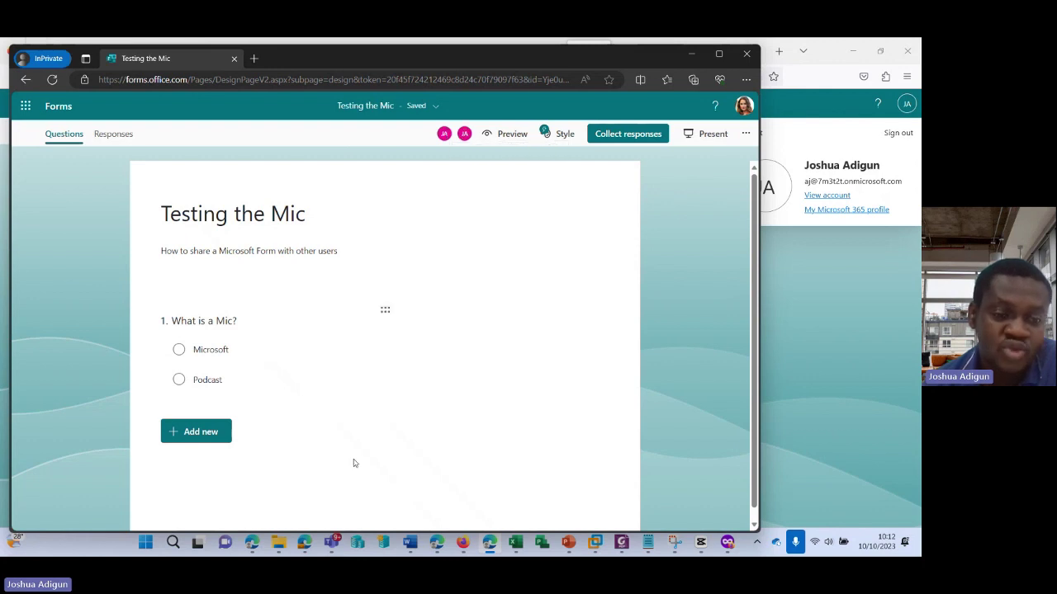
click(690, 53)
- Change the Testing the Mic edit link to specific people in 7m3t2t
click(779, 271)
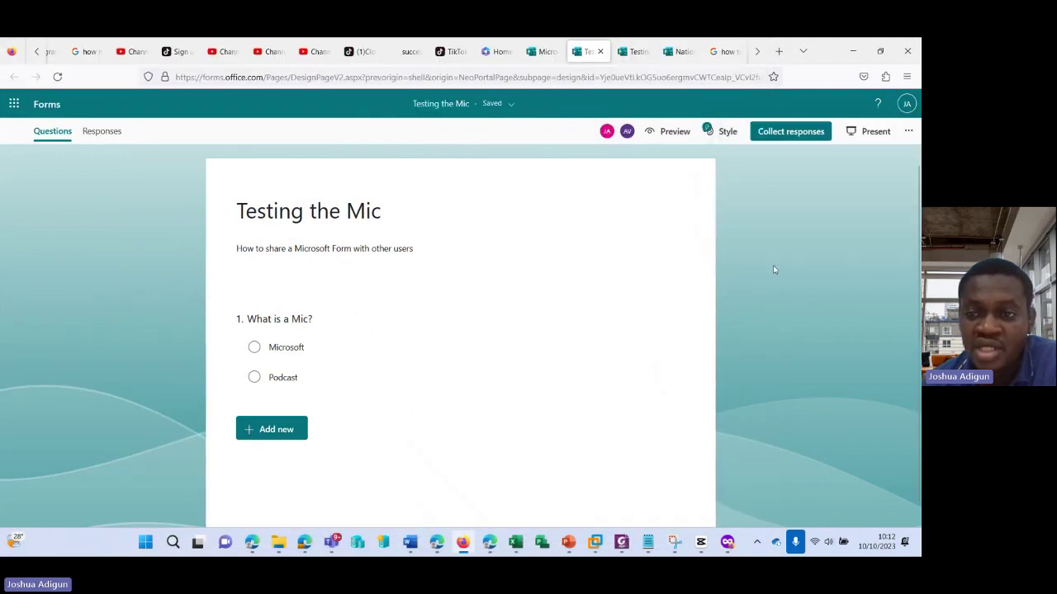
click(907, 131)
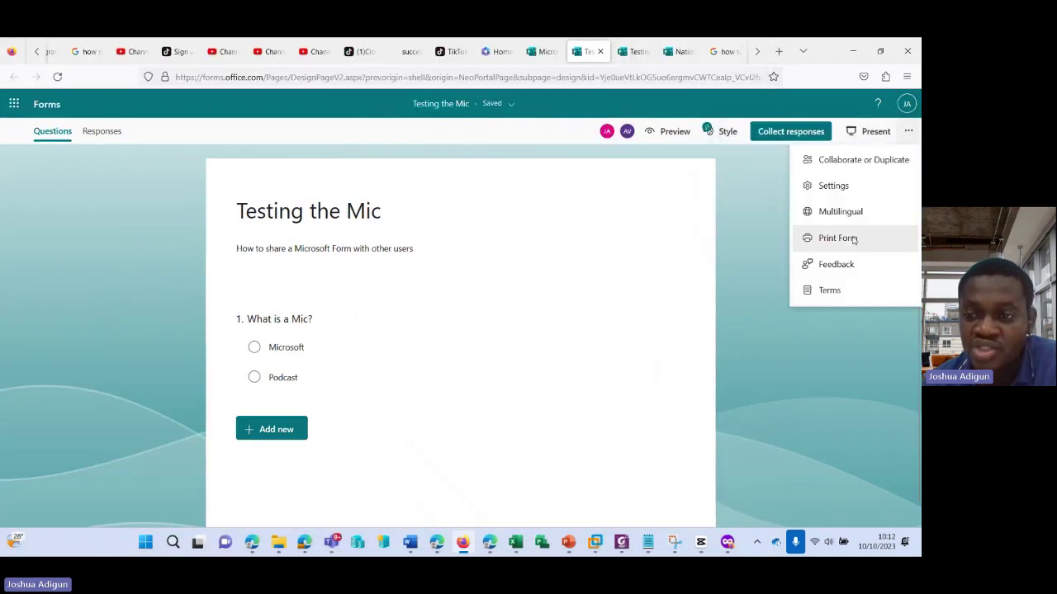
click(831, 165)
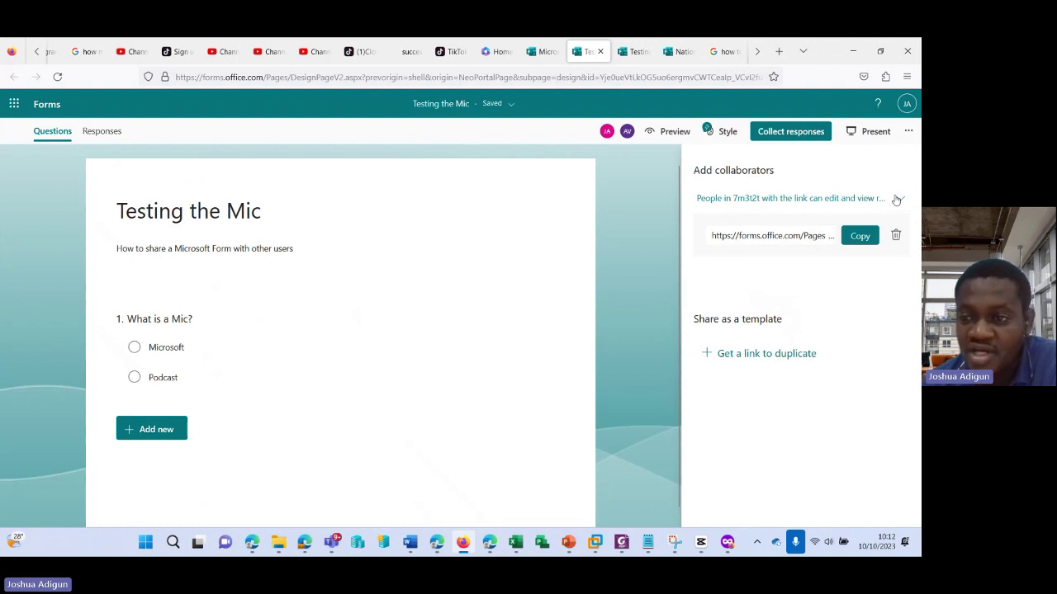
click(898, 199)
click(771, 314)
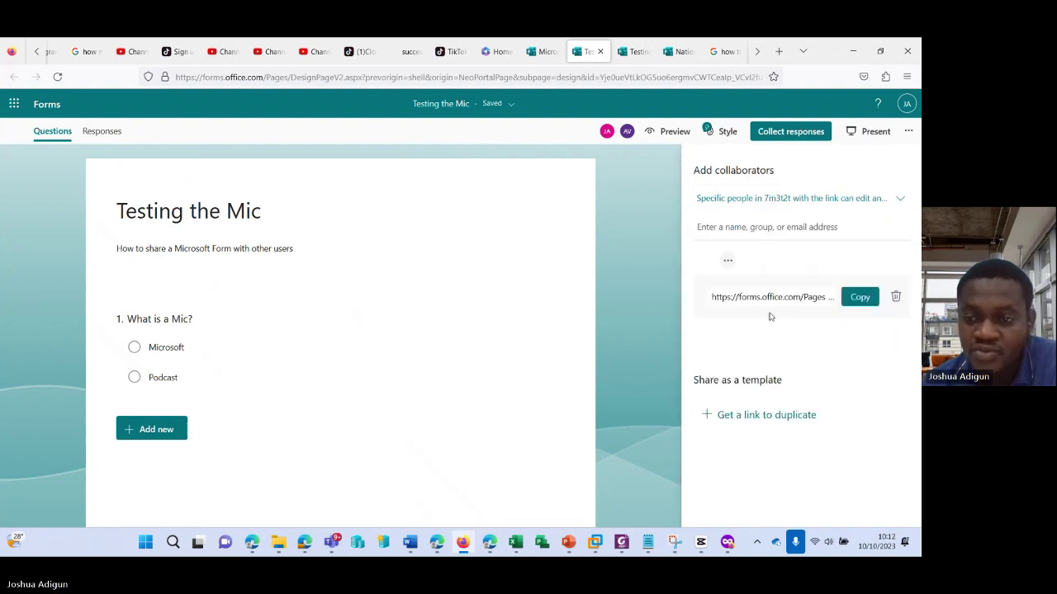
- Search for the colleague, add them as a collaborator, and view the Manage access list
click(749, 226)
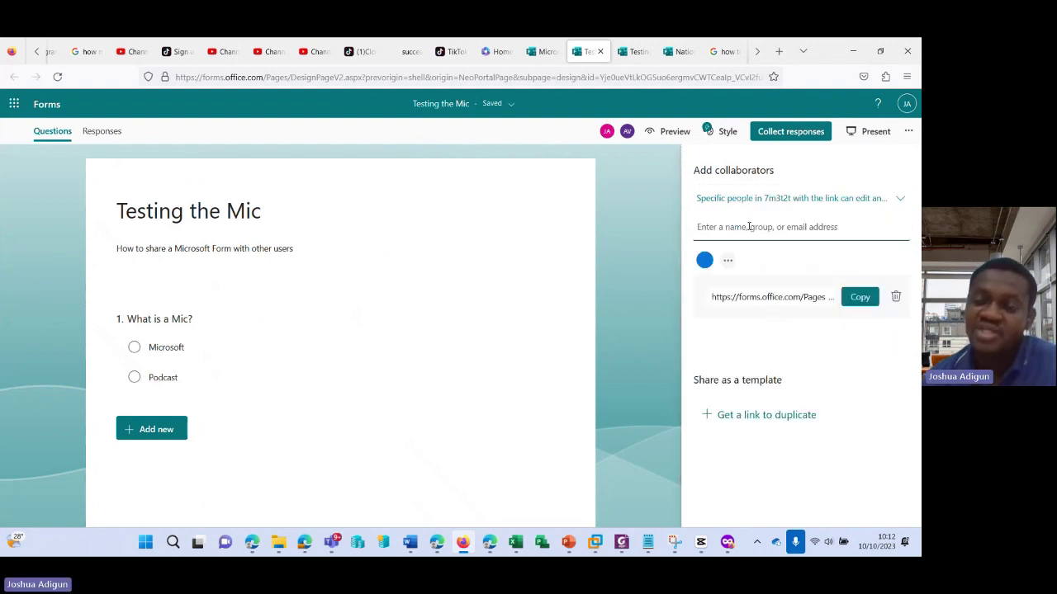
text(ade)
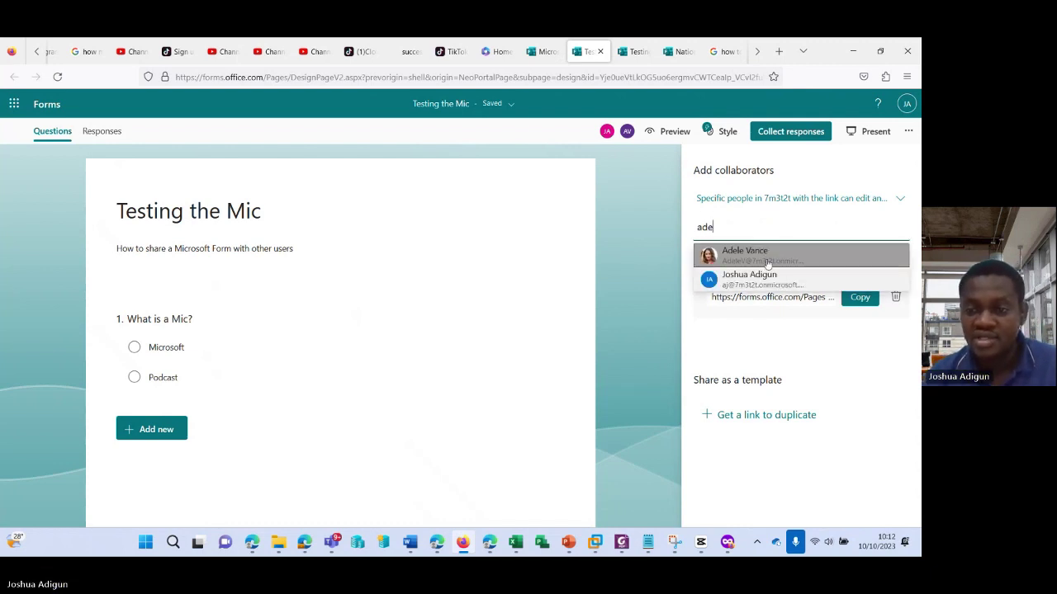
click(765, 275)
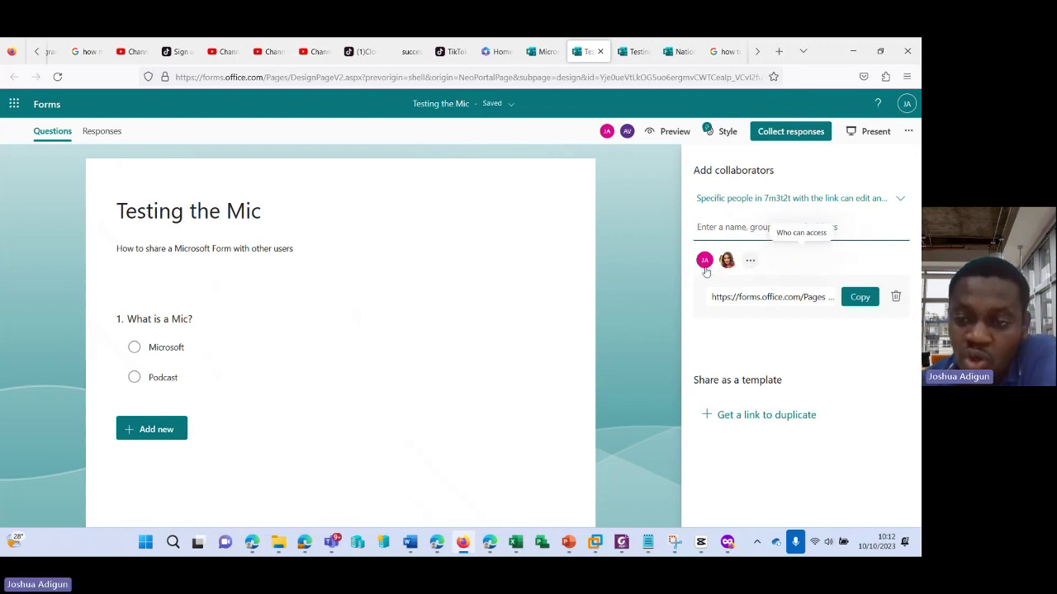
click(750, 260)
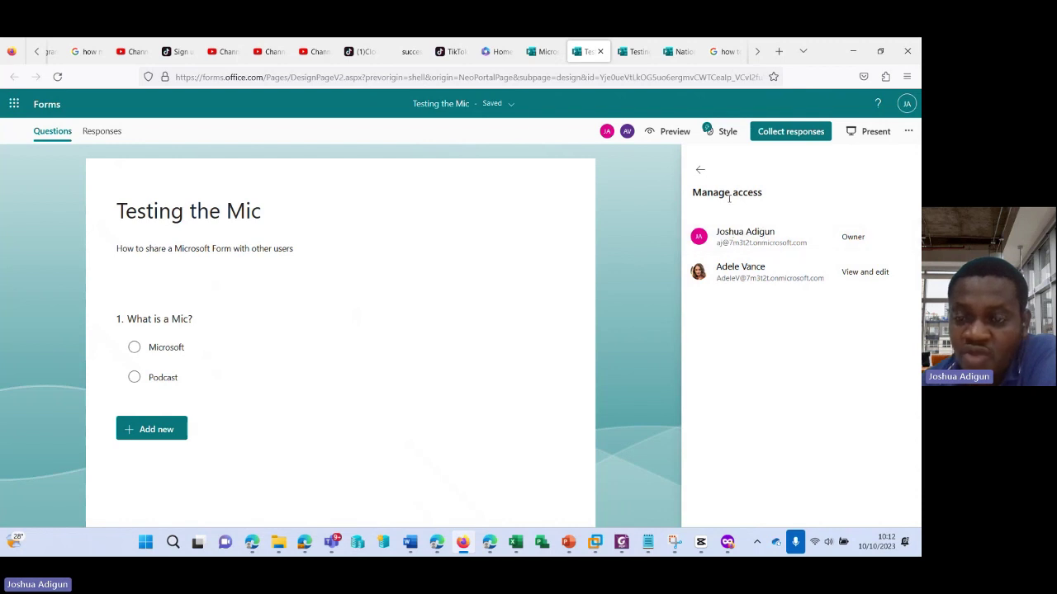
- Remove the colleague from the form's access list so only the owner remains
click(699, 171)
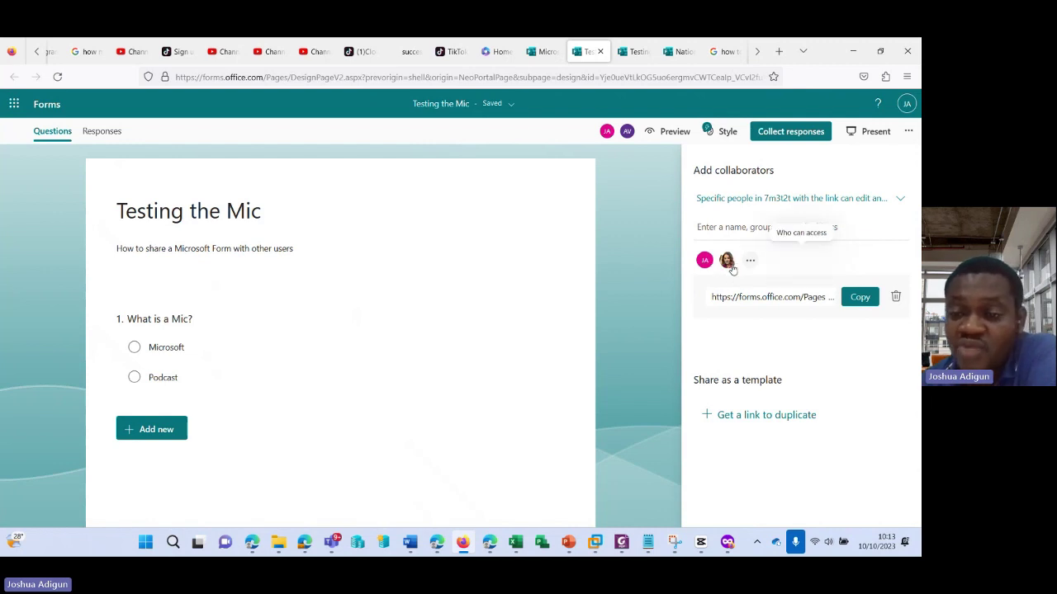
click(750, 260)
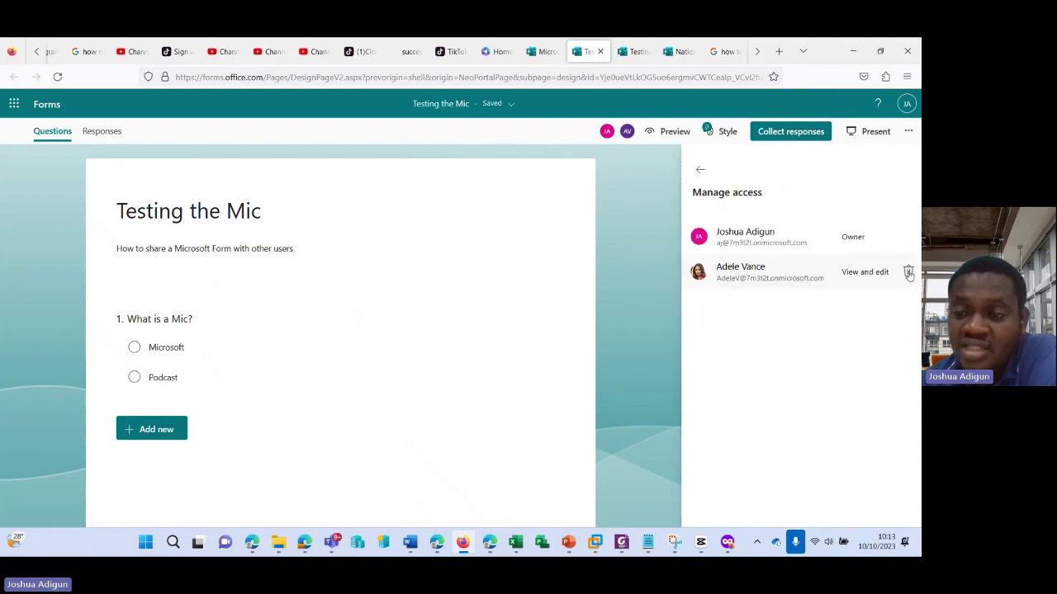
click(907, 273)
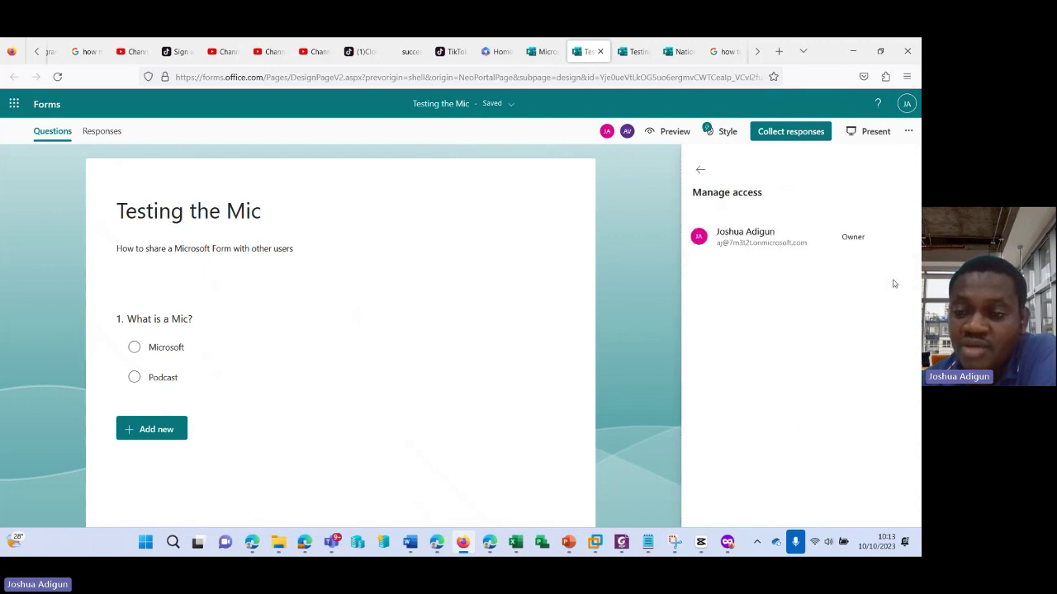
click(700, 174)
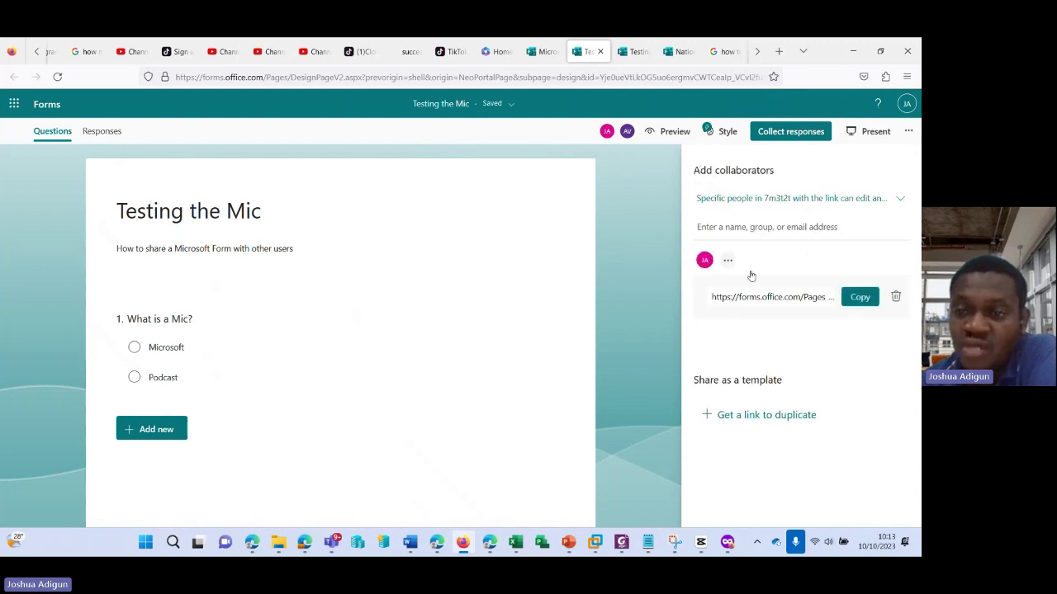
- Select the form's share link, then switch to the PowerPoint deck's 'Thank you!' slide
click(759, 297)
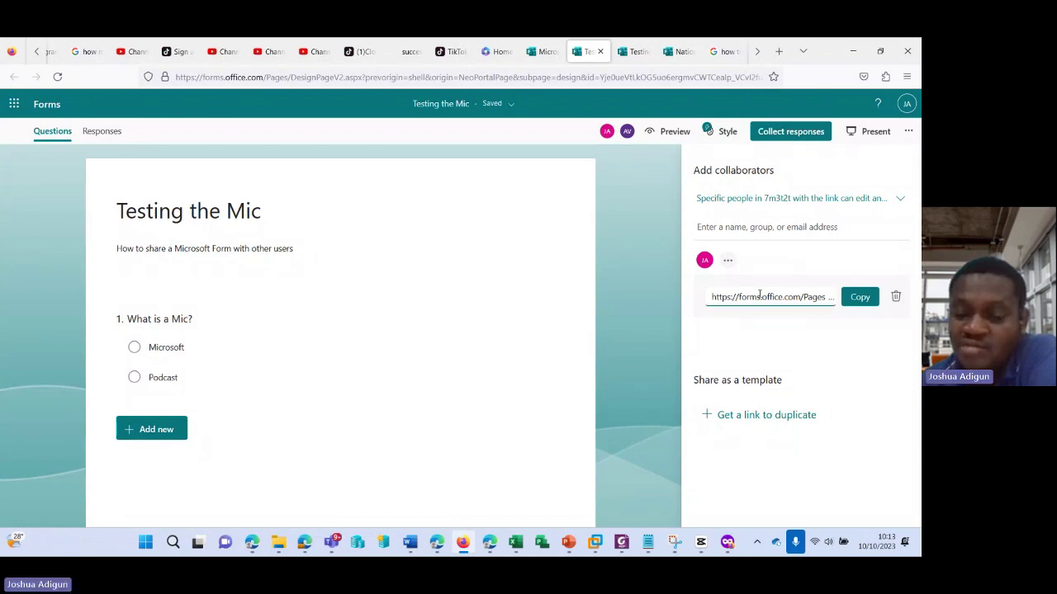
mouse_move(577, 551)
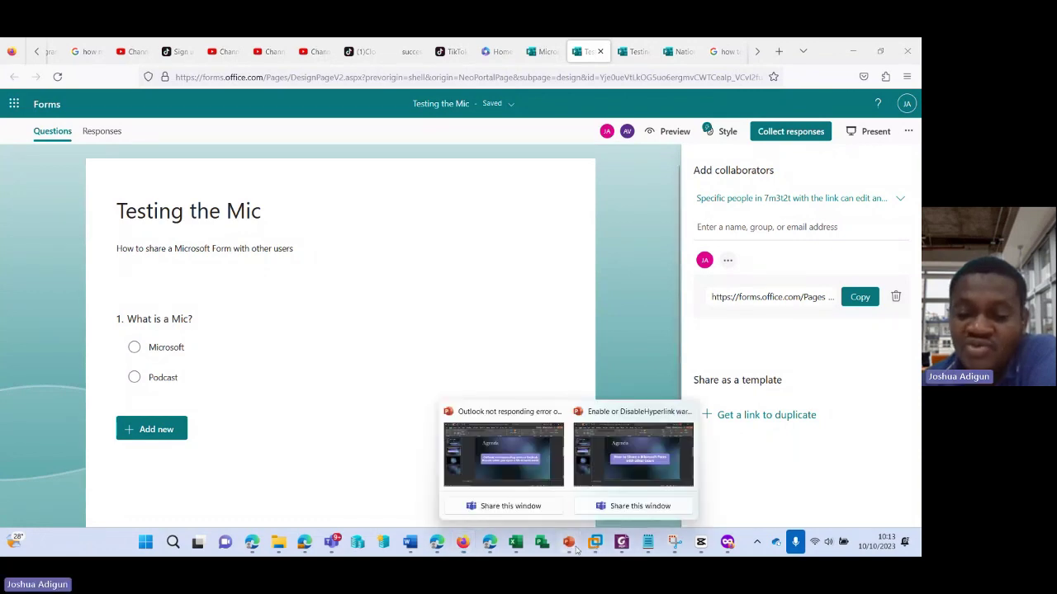
click(624, 469)
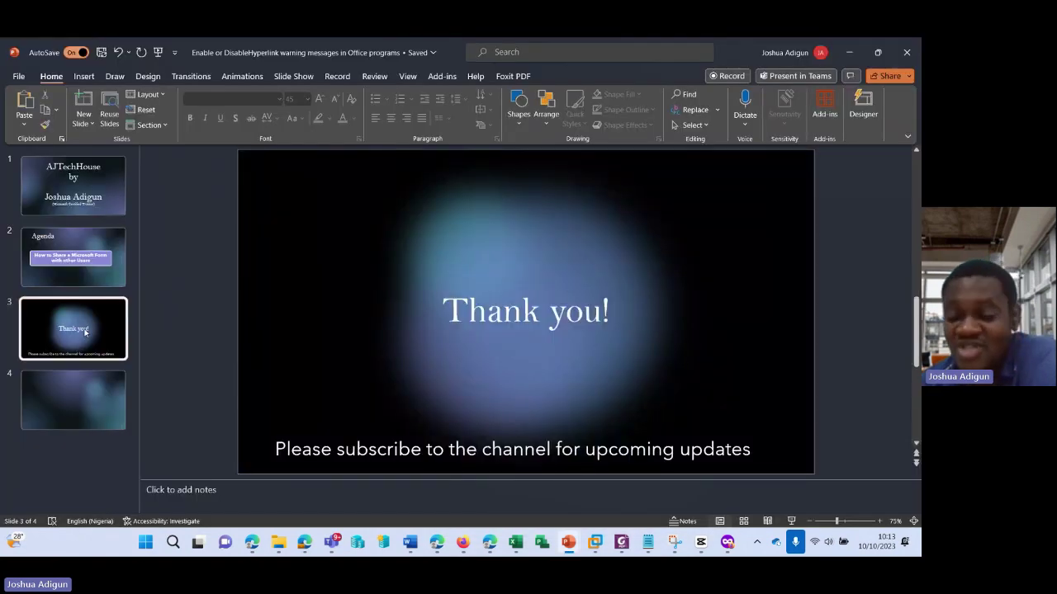